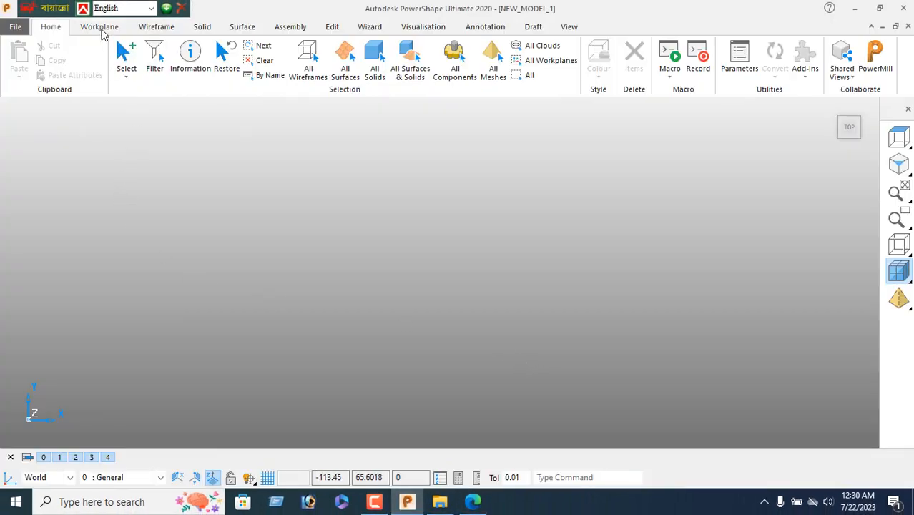
Draw a full circle with its centre at X -4, Y -13.
click(155, 27)
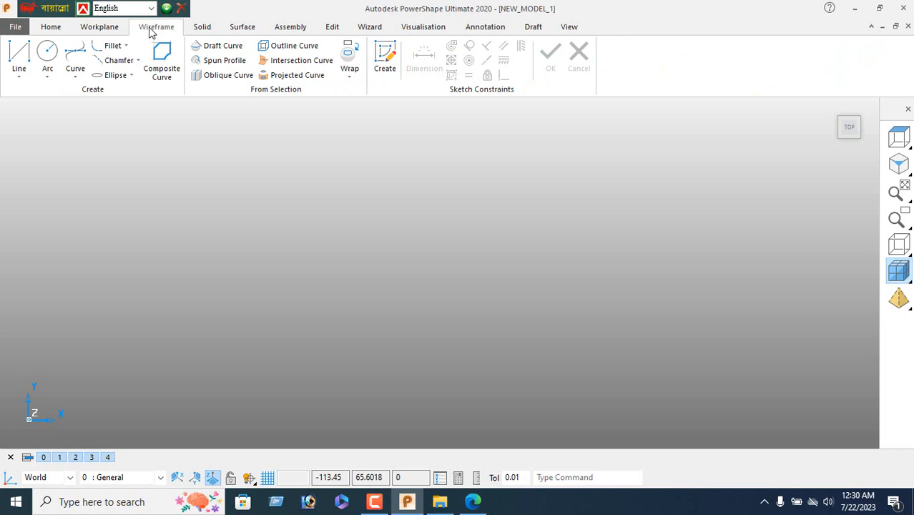
click(48, 56)
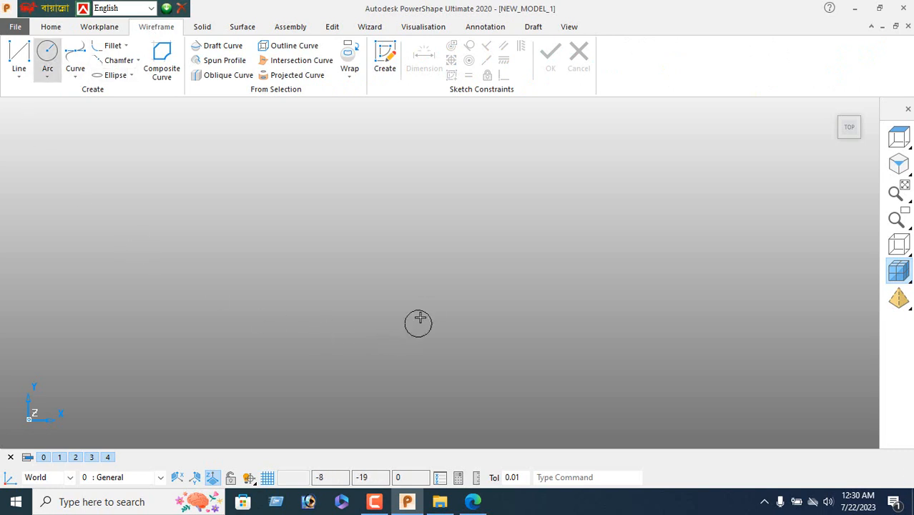
click(430, 308)
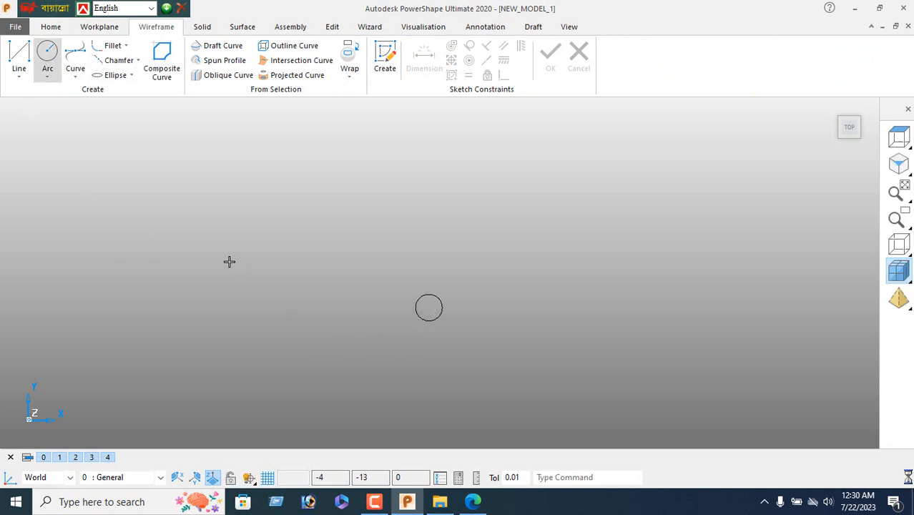
right_click(216, 217)
key(Escape)
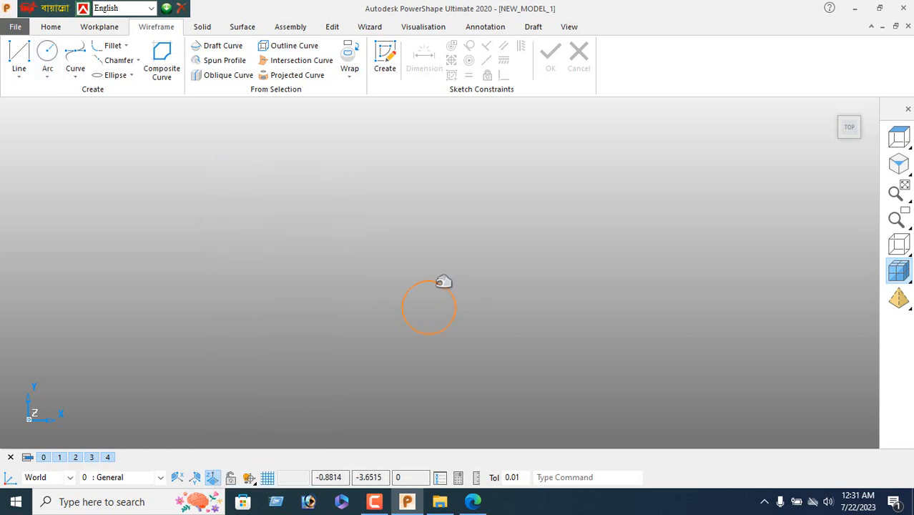
Set the circle's radius to 15.
click(441, 282)
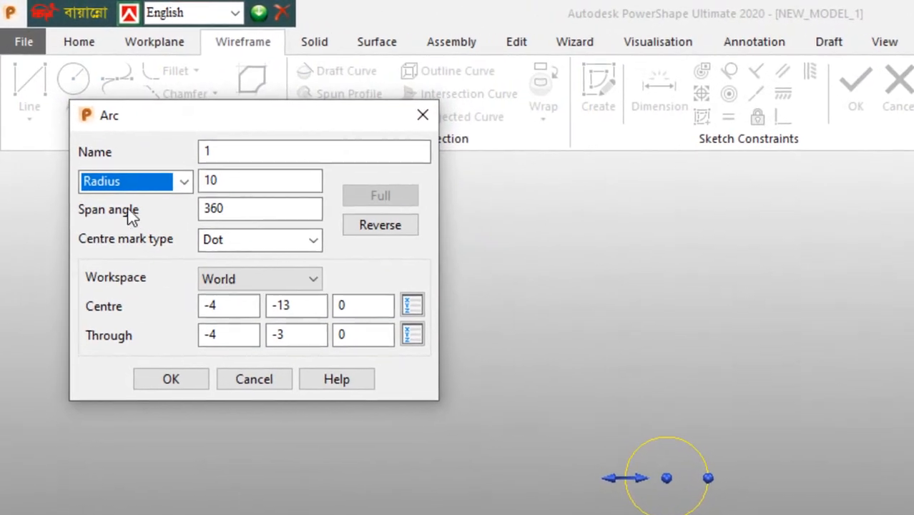
click(229, 182)
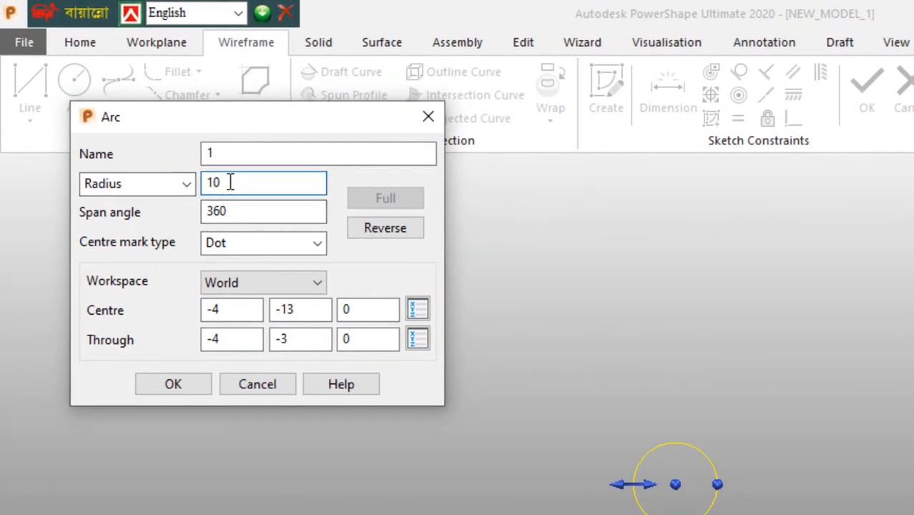
text(5)
key(Return)
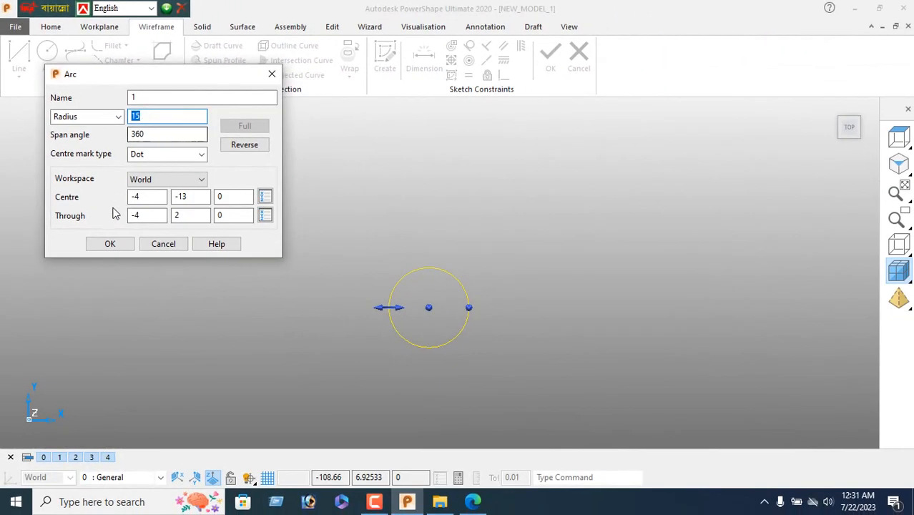
click(109, 244)
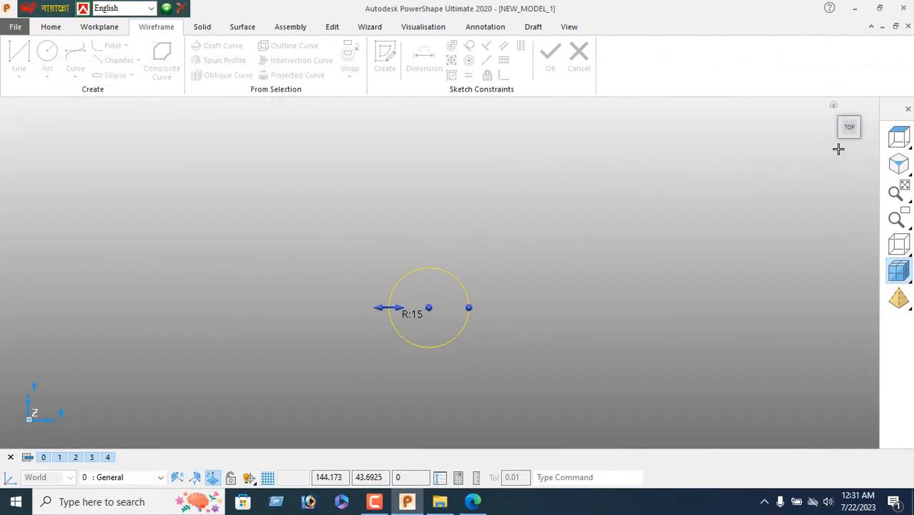
Make one copy of the R15 circle moved 80 along Y, checking the spacing against the Exercise-11 drawing in Edge.
click(848, 127)
scroll(395, 265, down, 2)
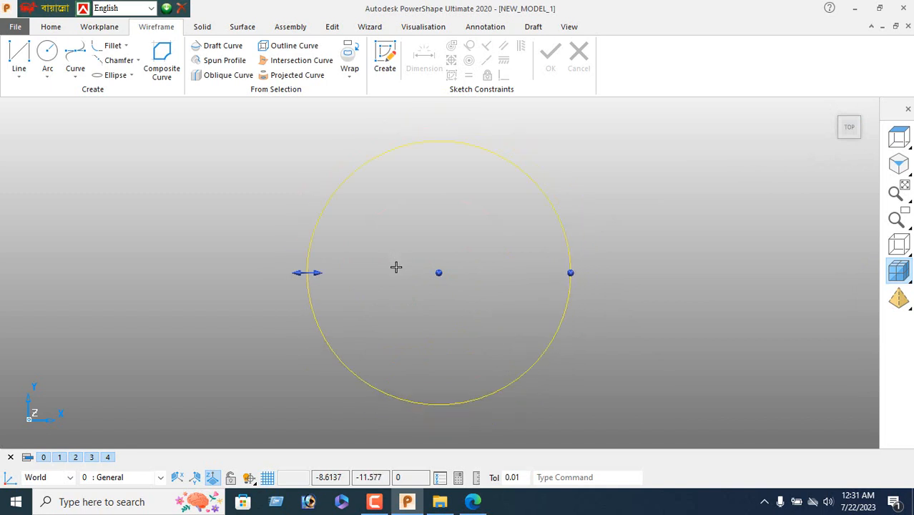
scroll(397, 268, down, 2)
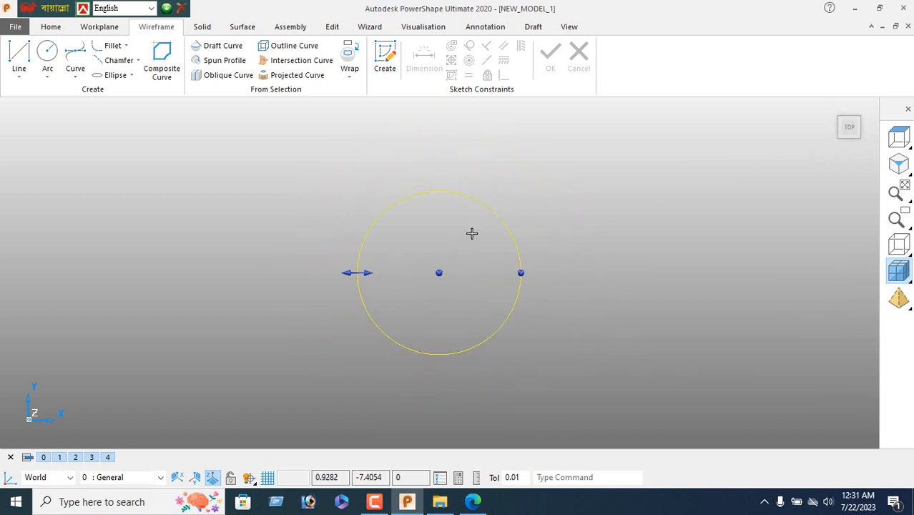
shift+middle_drag(472, 234, 435, 329)
scroll(437, 316, down, 4)
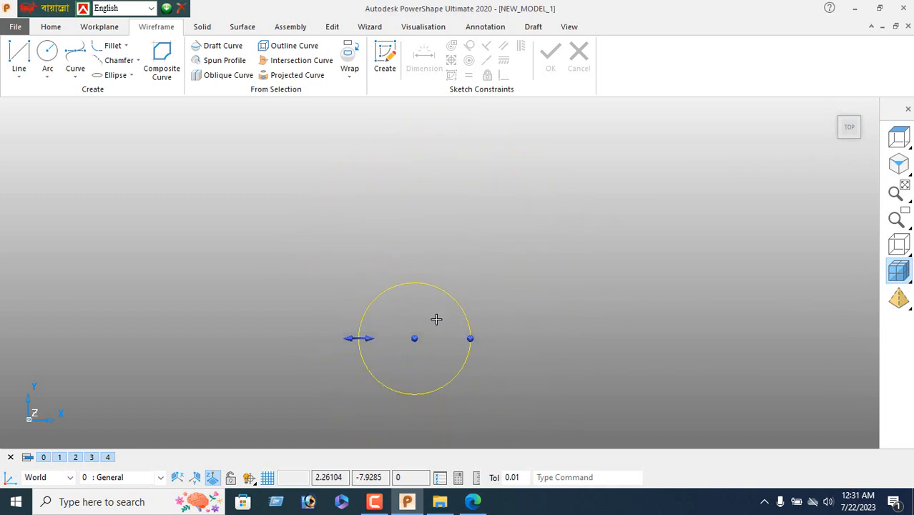
click(332, 27)
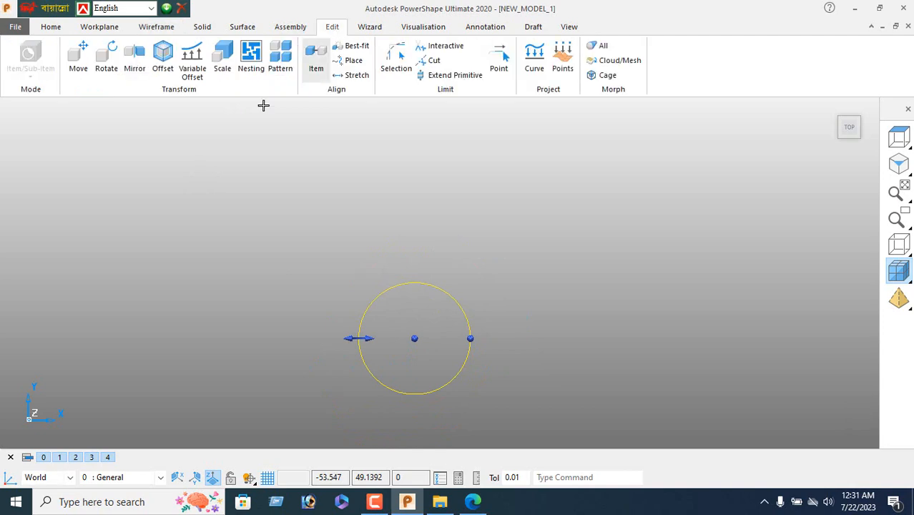
click(79, 60)
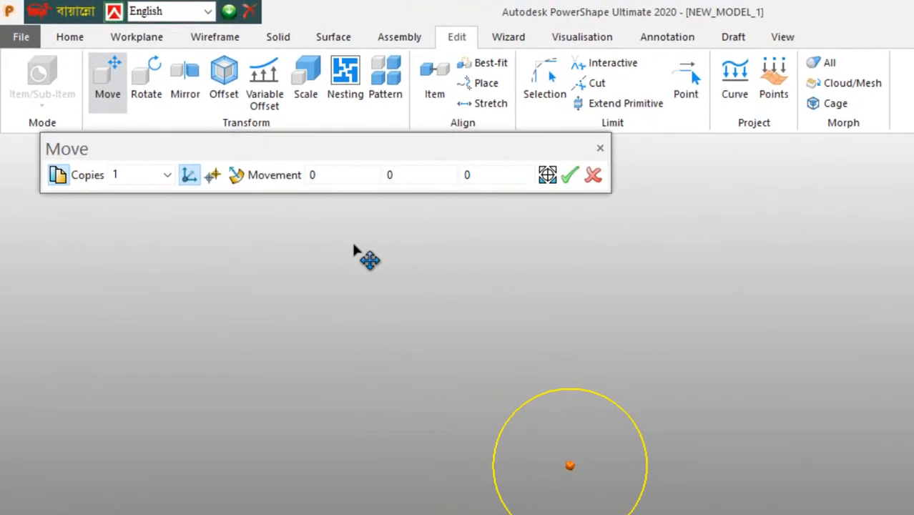
click(287, 127)
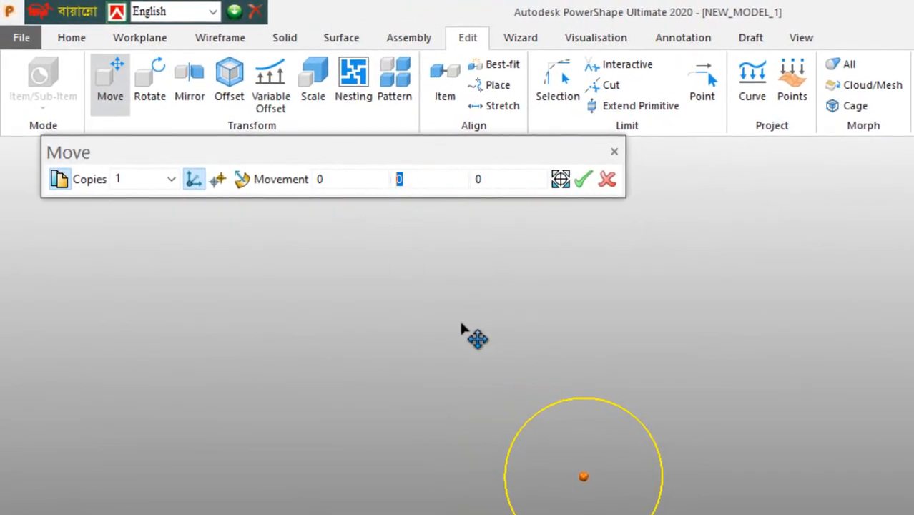
text(80)
key(Return)
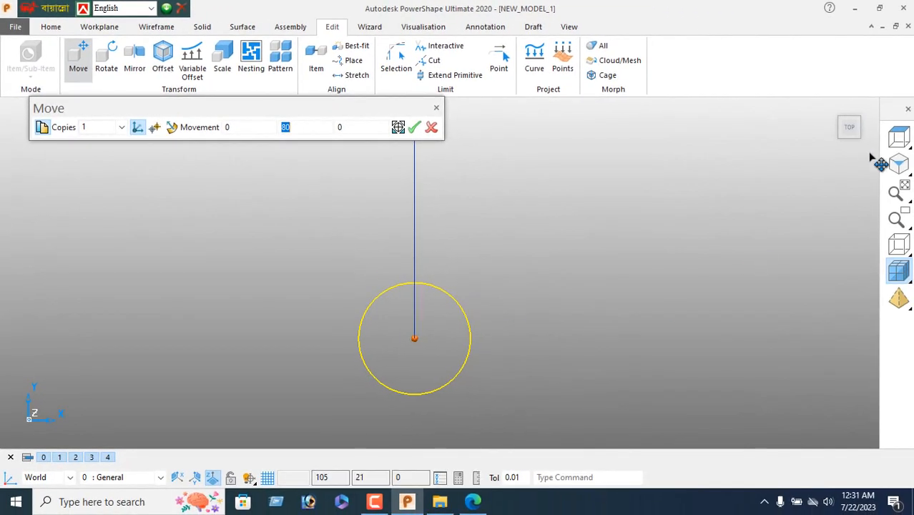
click(850, 129)
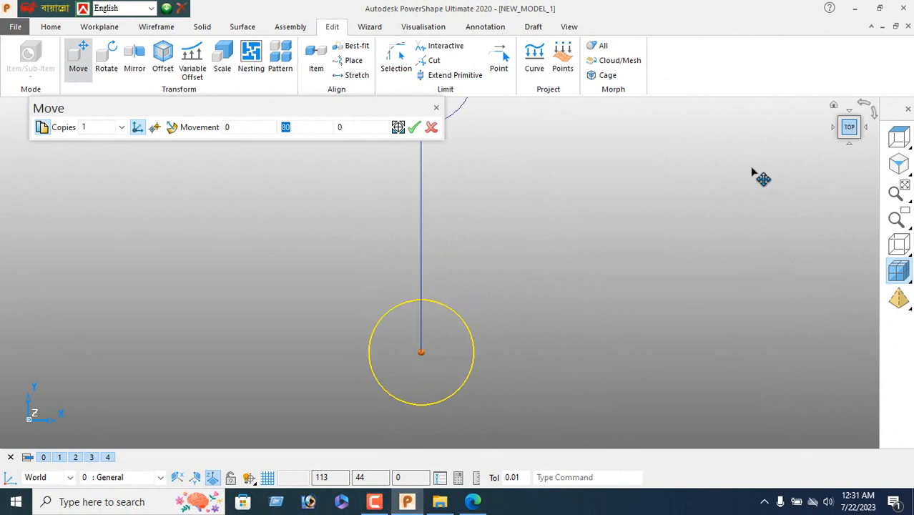
click(473, 501)
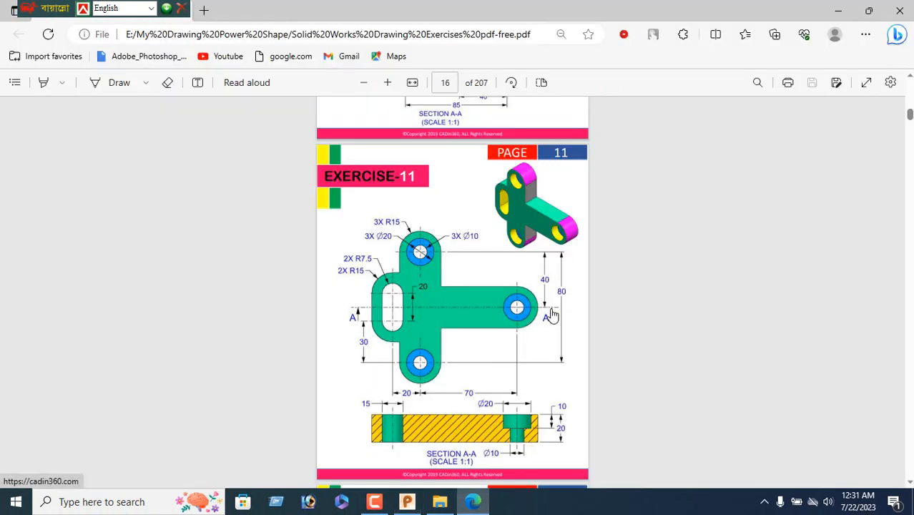
click(407, 501)
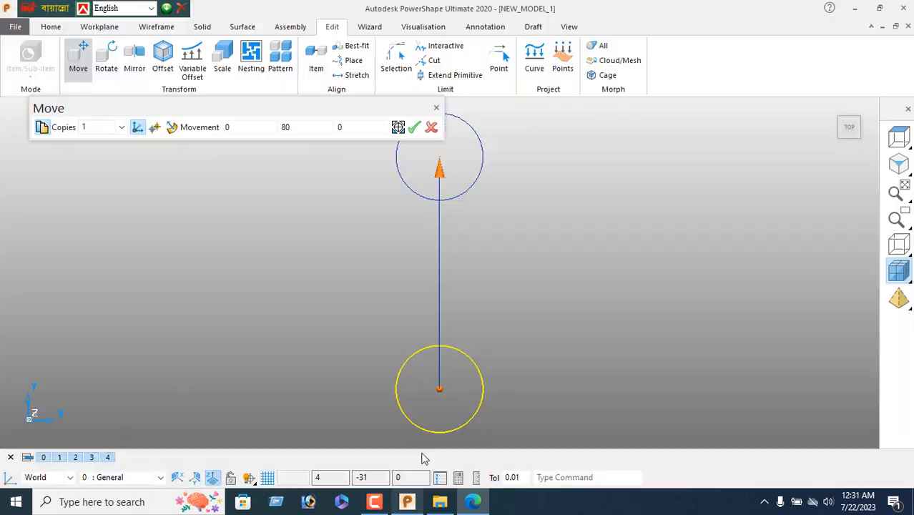
click(415, 127)
click(431, 126)
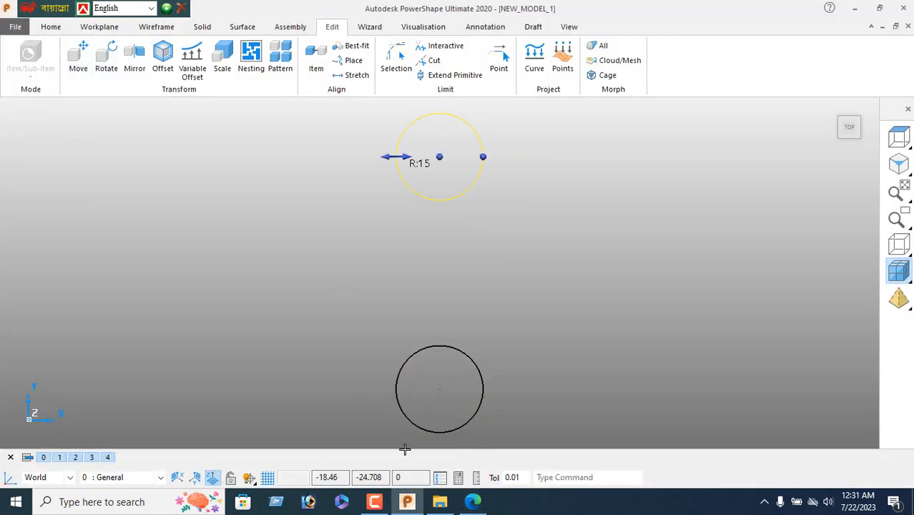
After checking the Exercise-11 drawing in Edge, draw a vertical line joining the +X side quadrant points of both circles.
click(473, 501)
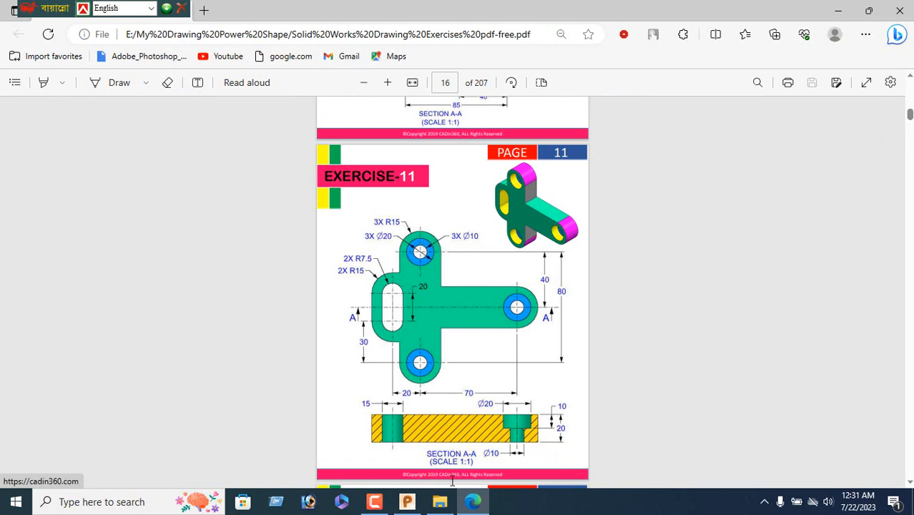
click(469, 503)
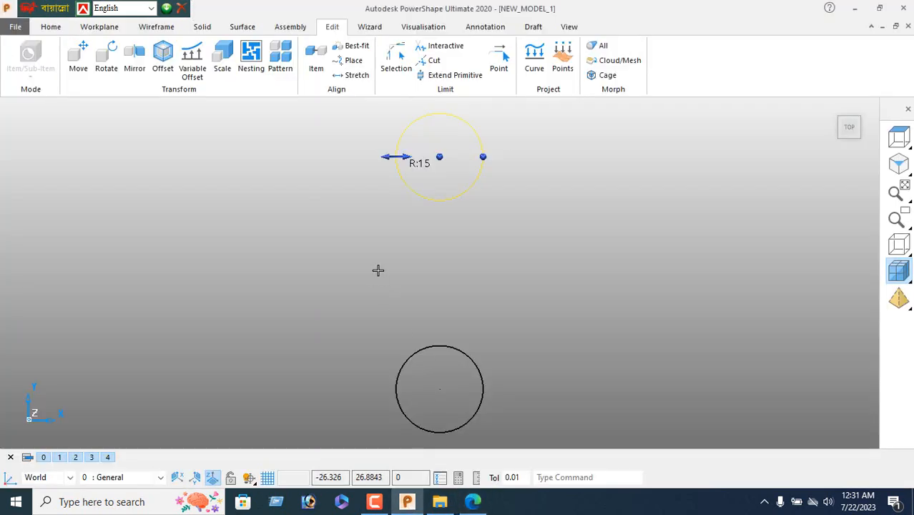
click(164, 28)
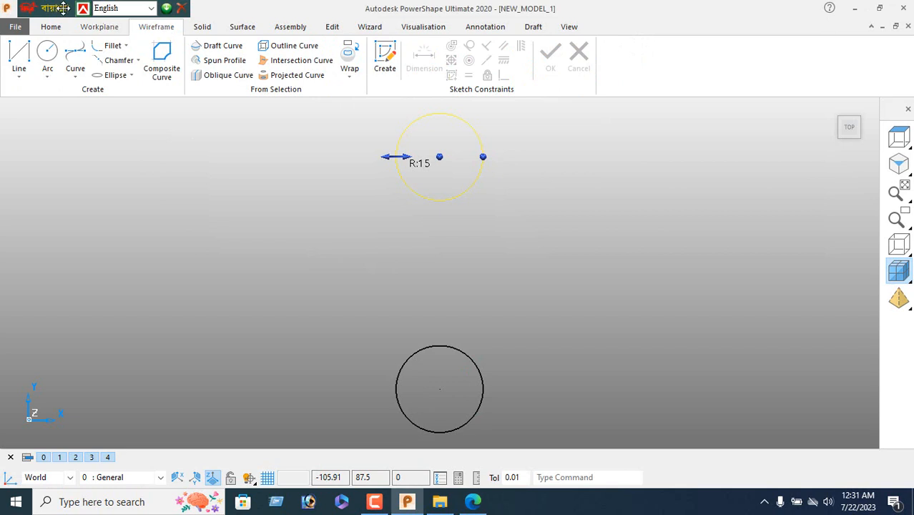
drag(63, 8, 654, 8)
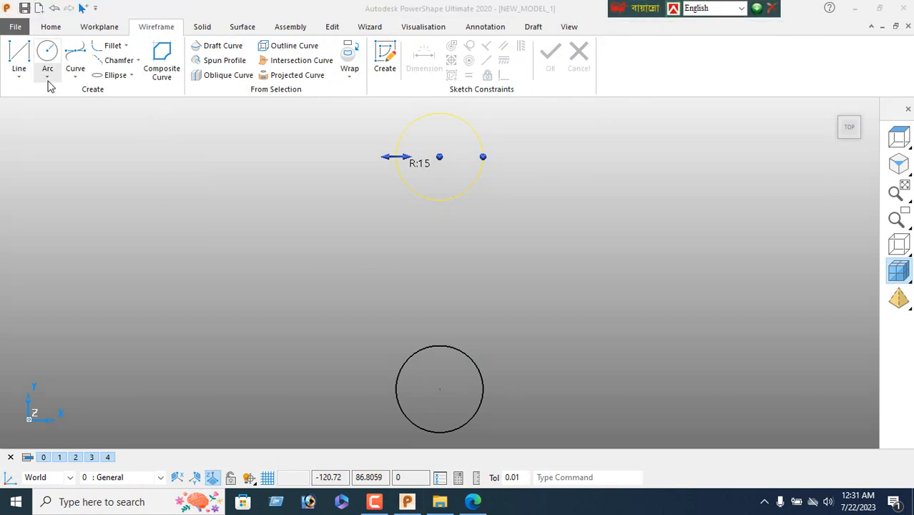
click(20, 77)
click(20, 102)
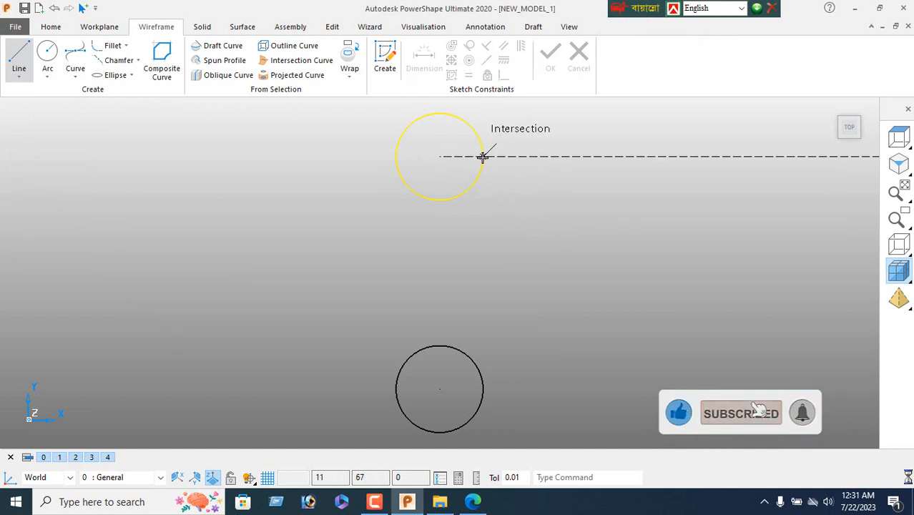
click(483, 156)
click(483, 388)
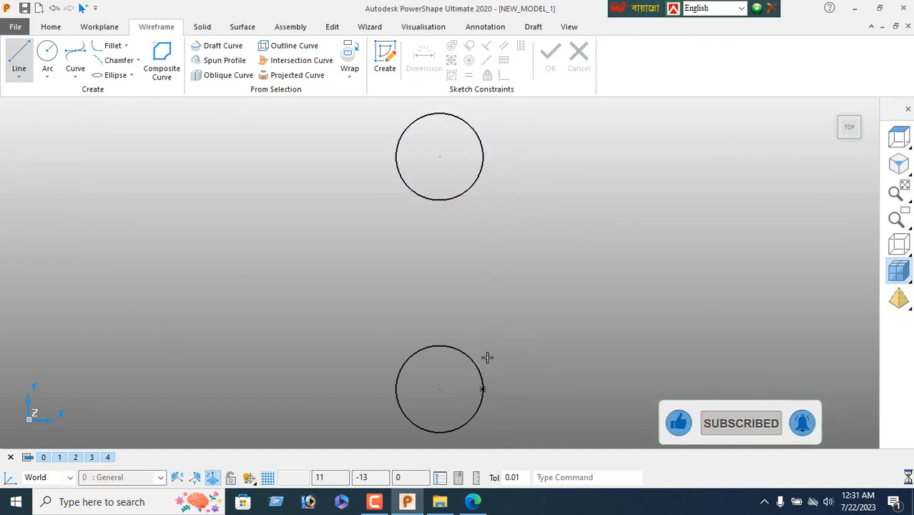
right_click(239, 237)
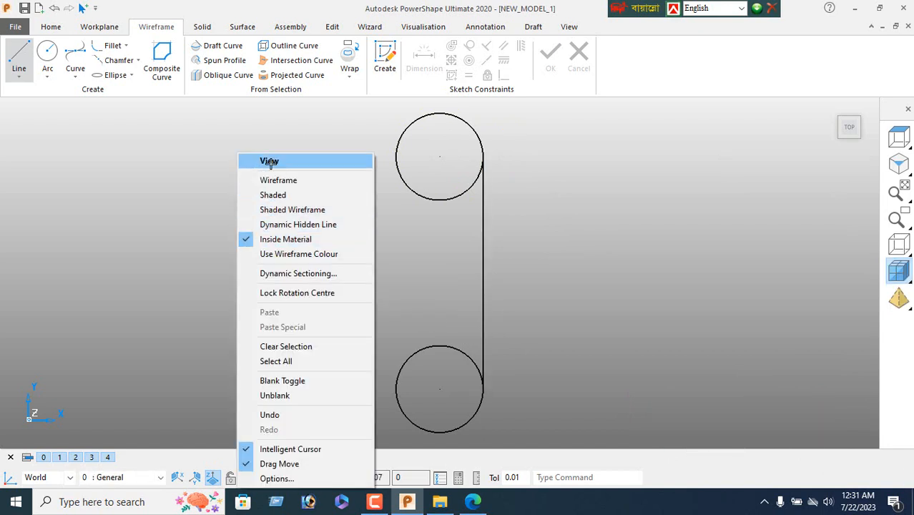
click(269, 162)
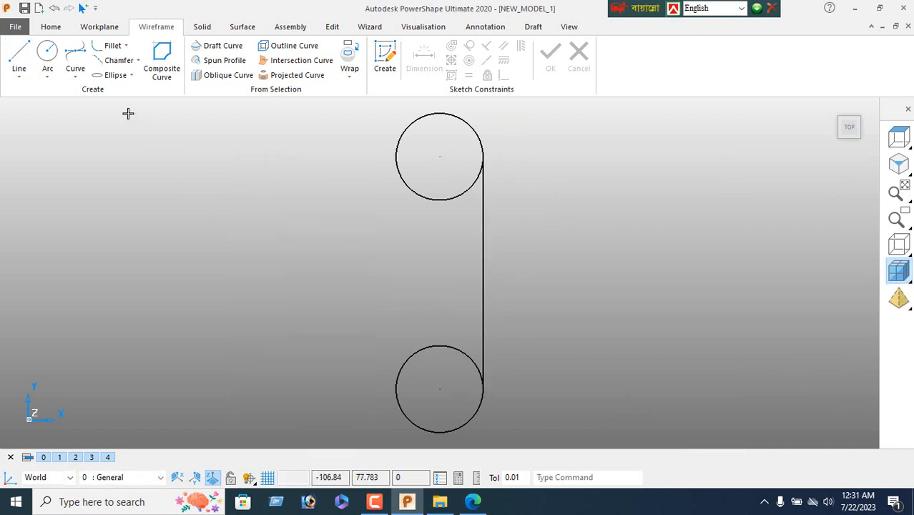
Create a workplane at the centre of the upper circle.
click(99, 27)
click(22, 63)
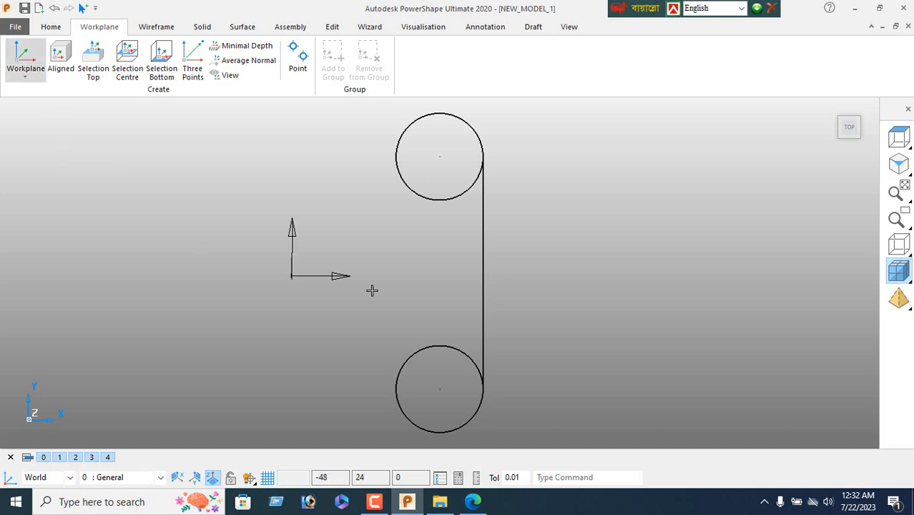
click(440, 157)
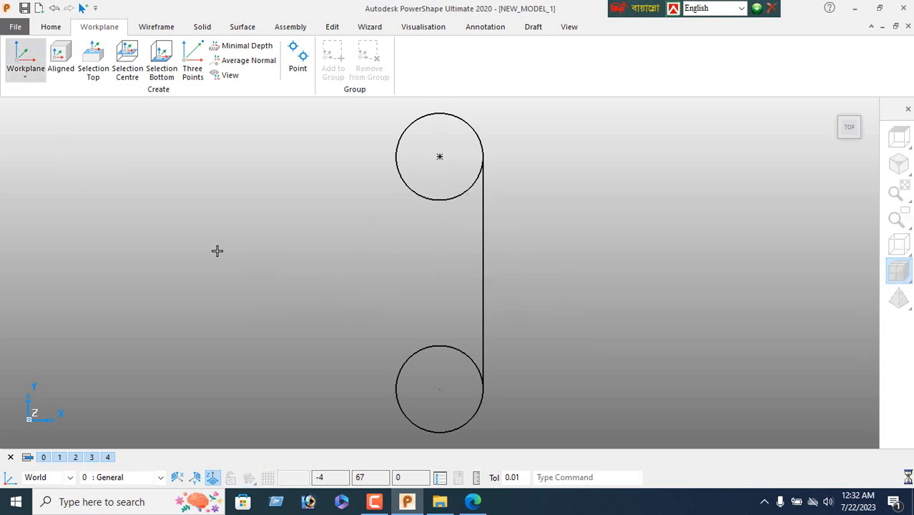
right_click(219, 216)
click(259, 168)
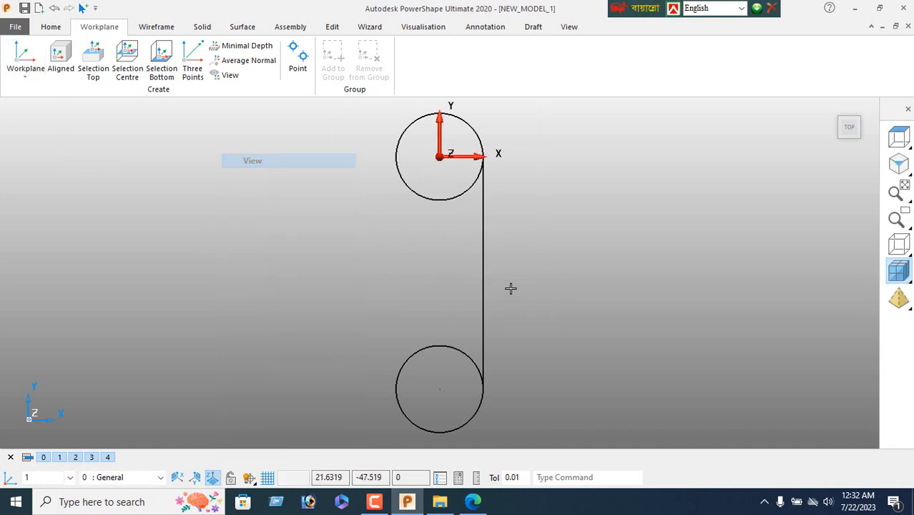
Mirror a copy of the vertical tangent line across the workplane's YZ plane to the opposite side of the circles.
click(485, 282)
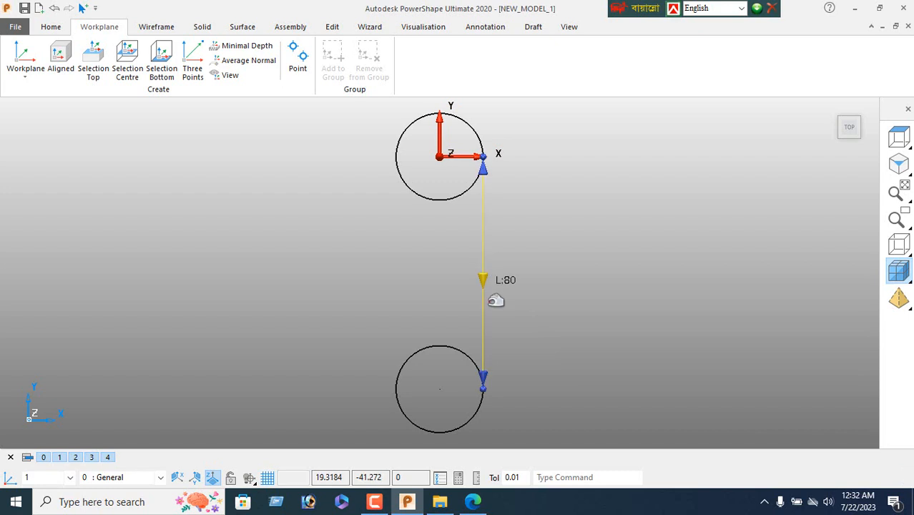
click(332, 28)
click(134, 61)
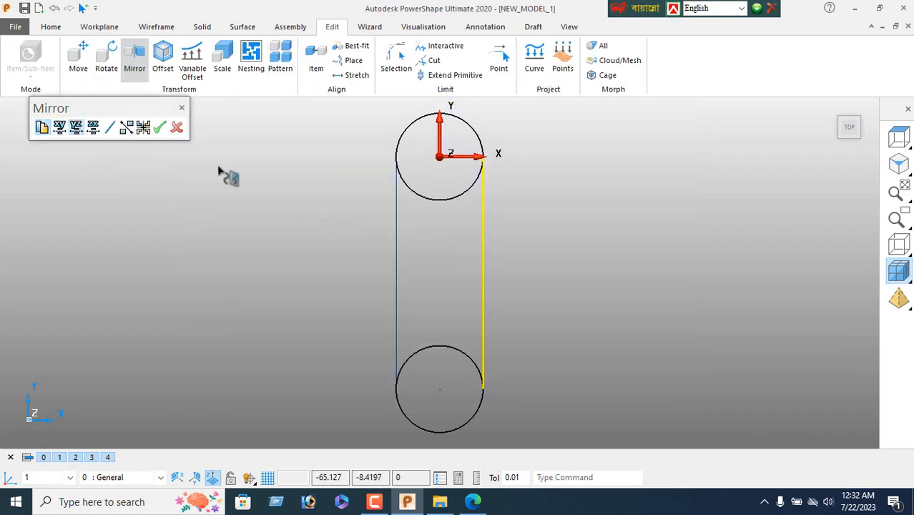
click(159, 129)
click(176, 127)
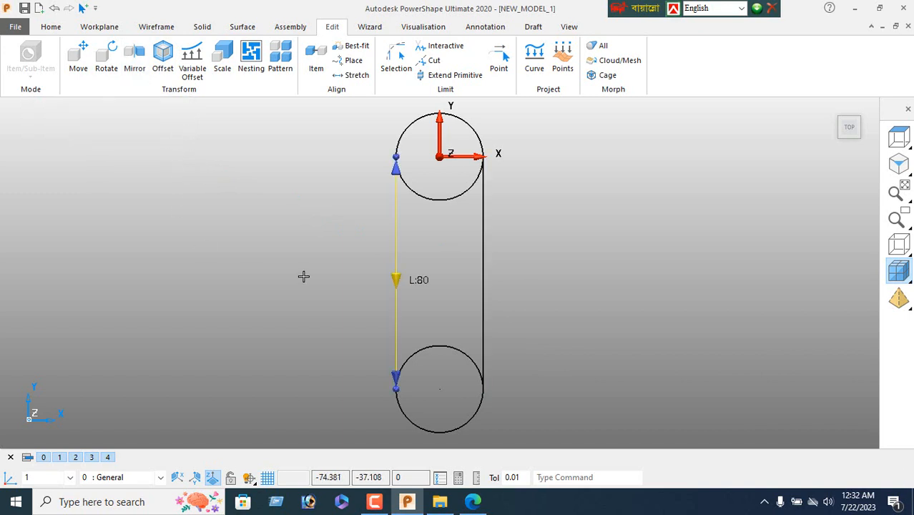
right_click(218, 215)
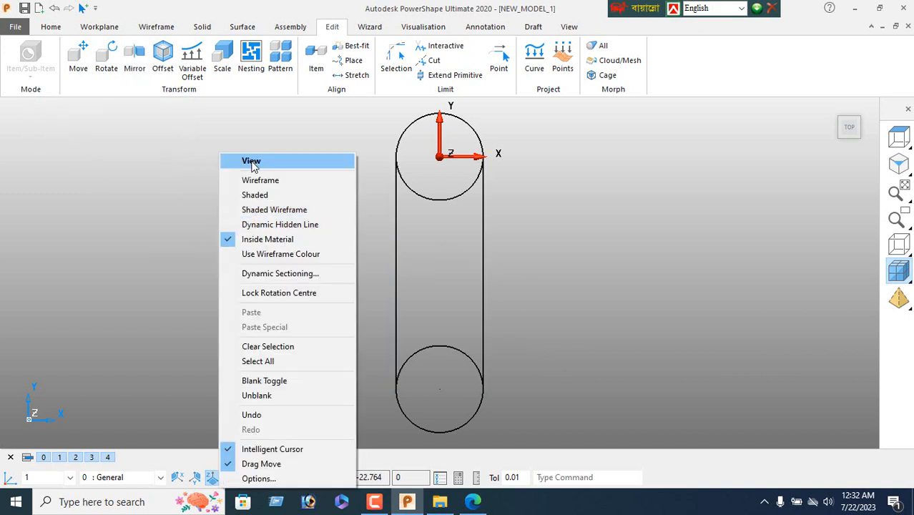
key(Escape)
After checking the Exercise-11 drawing in Edge, draw a vertical construction line in PowerShape joining the centres of both circles.
click(473, 501)
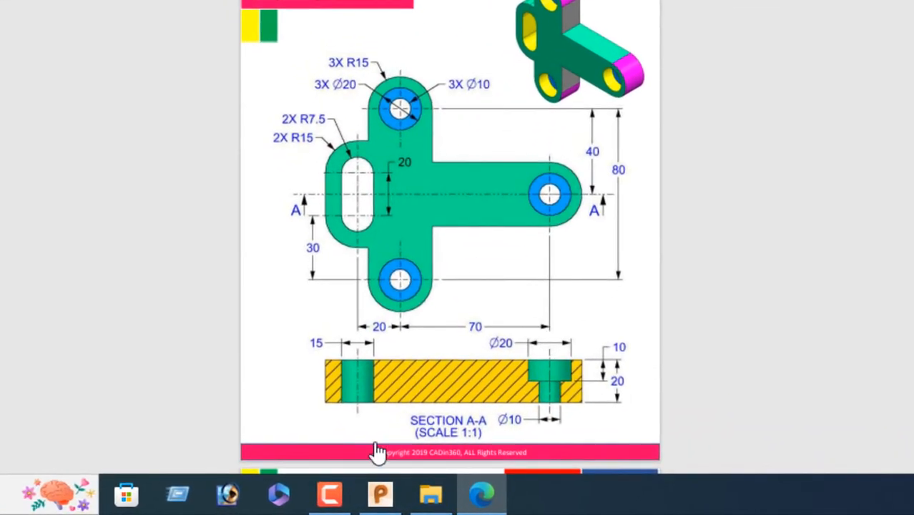
click(391, 502)
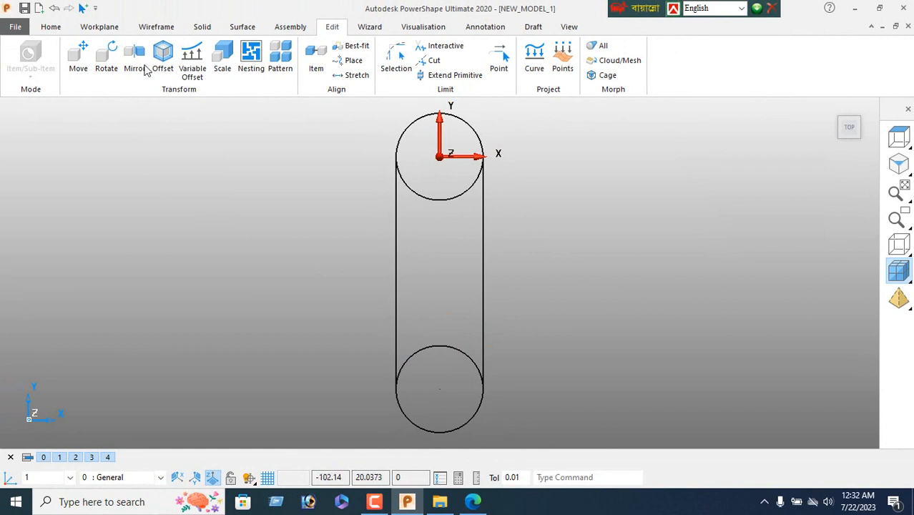
click(157, 27)
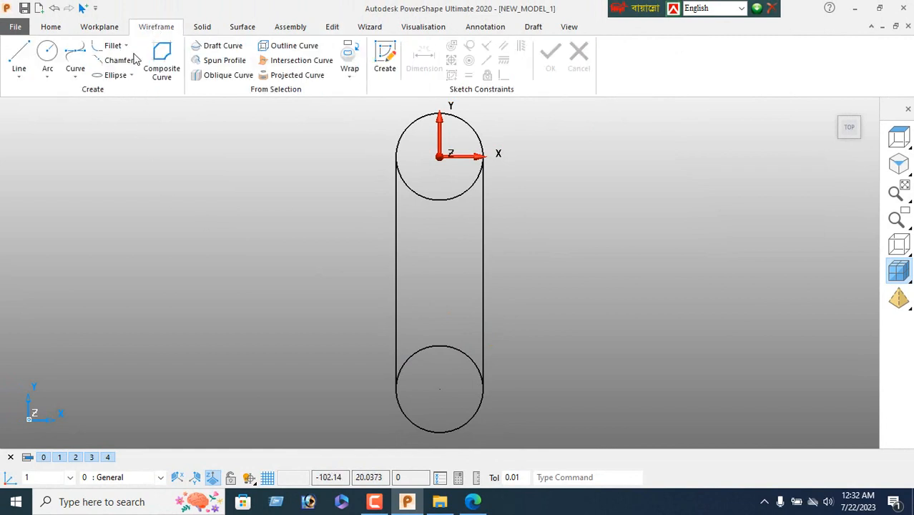
click(47, 57)
click(18, 57)
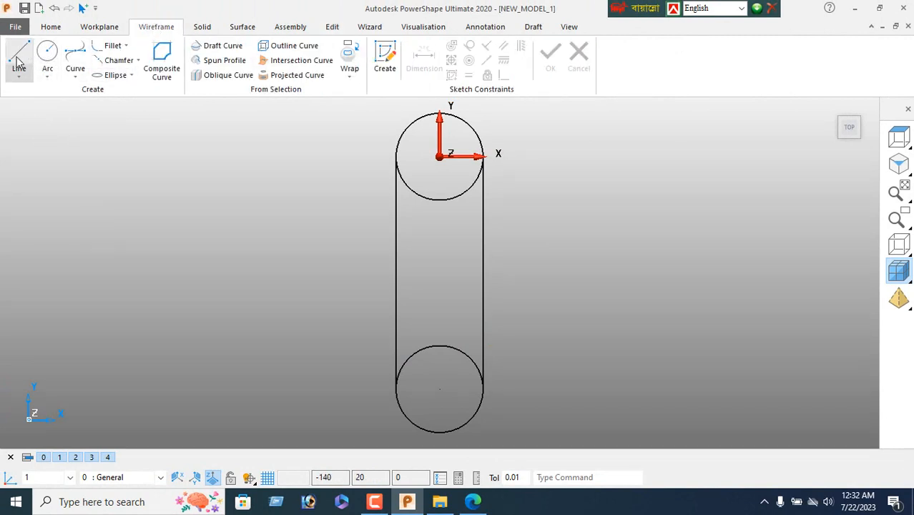
click(438, 157)
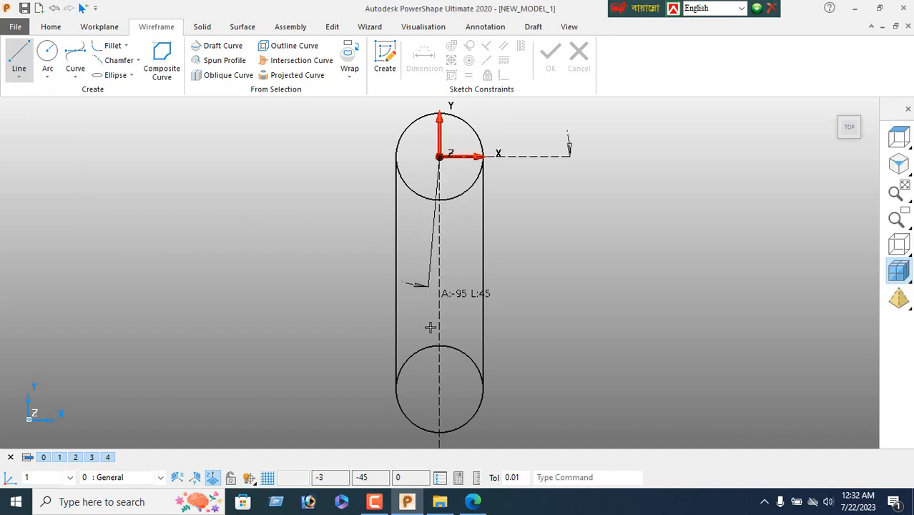
click(439, 388)
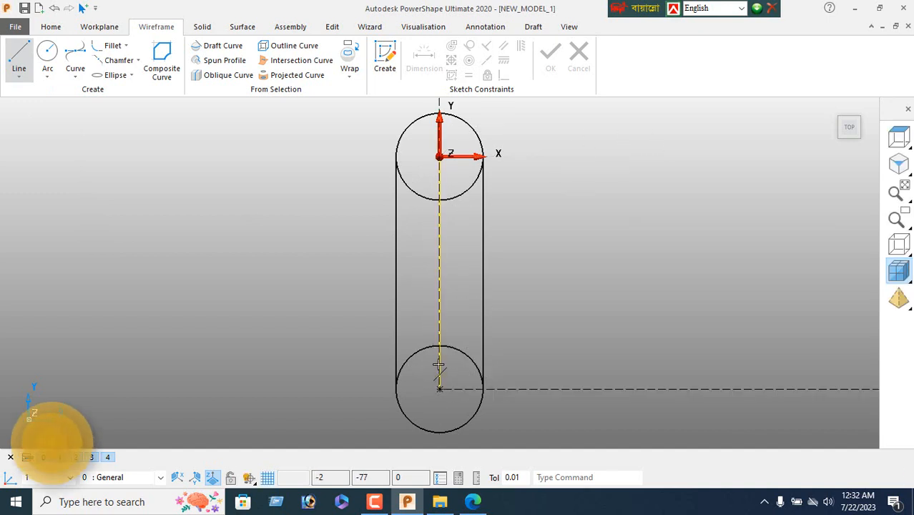
Draw a horizontal line about 82 long from the midpoint of the vertical centreline towards +X.
click(439, 272)
click(678, 271)
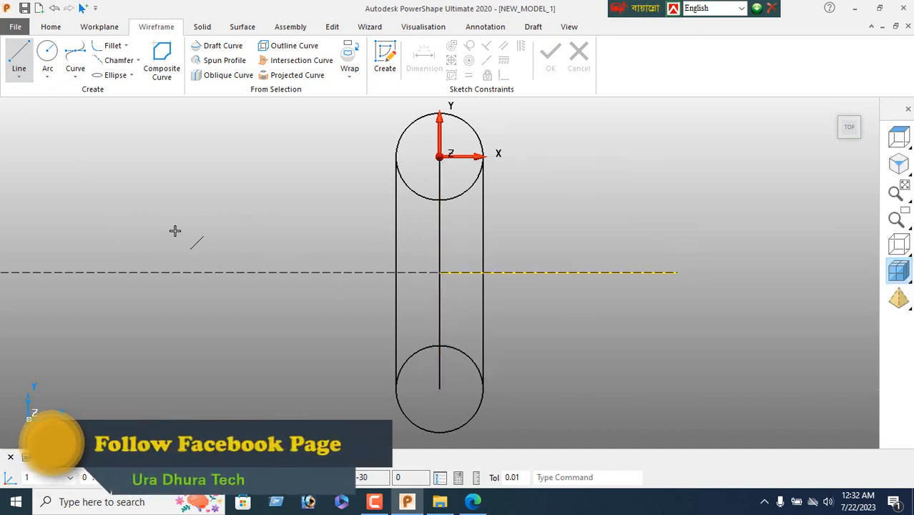
right_click(174, 230)
key(Escape)
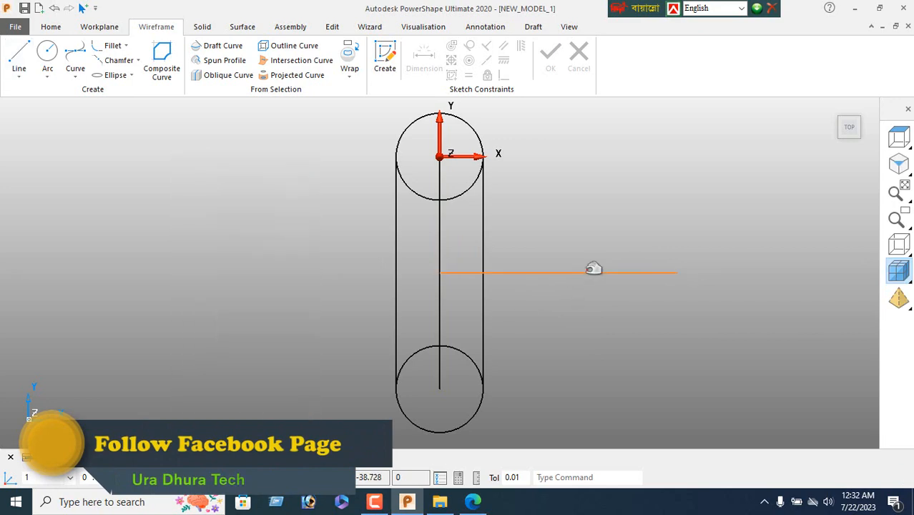
Set the horizontal line's length to 70.
click(585, 272)
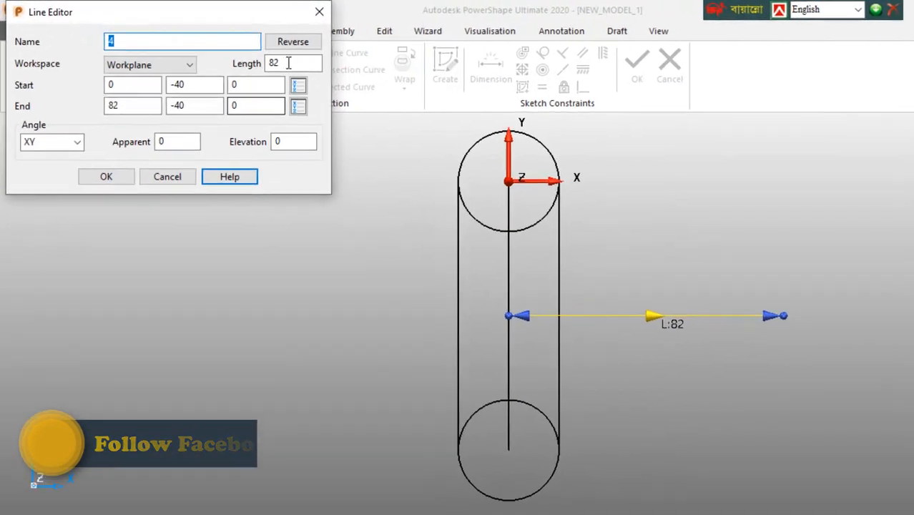
drag(249, 55, 211, 71)
text(70)
key(Return)
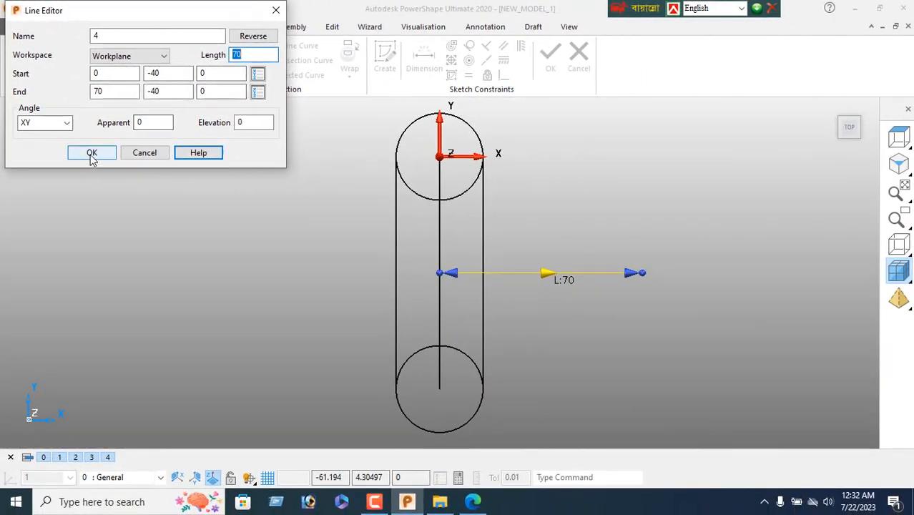
click(92, 154)
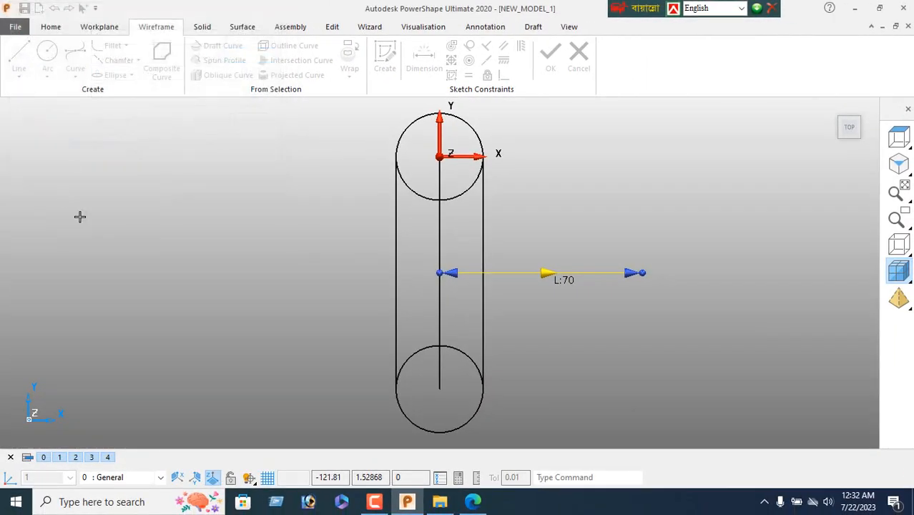
Draw a full circle of radius about 10 centred on the free end of the horizontal line.
click(47, 52)
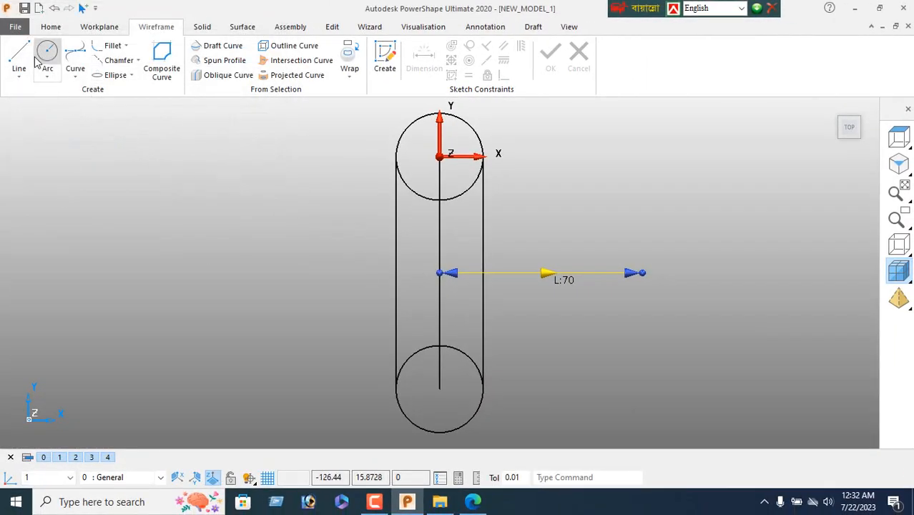
click(642, 273)
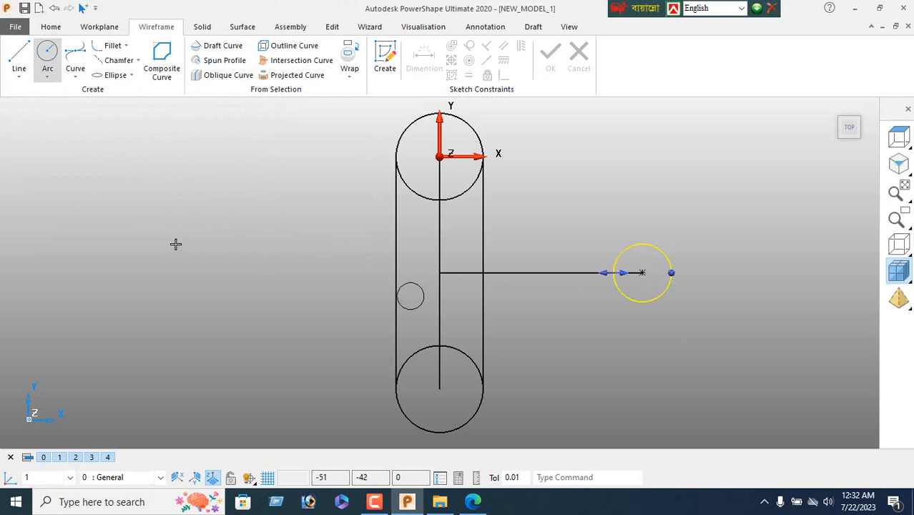
right_click(152, 237)
key(Escape)
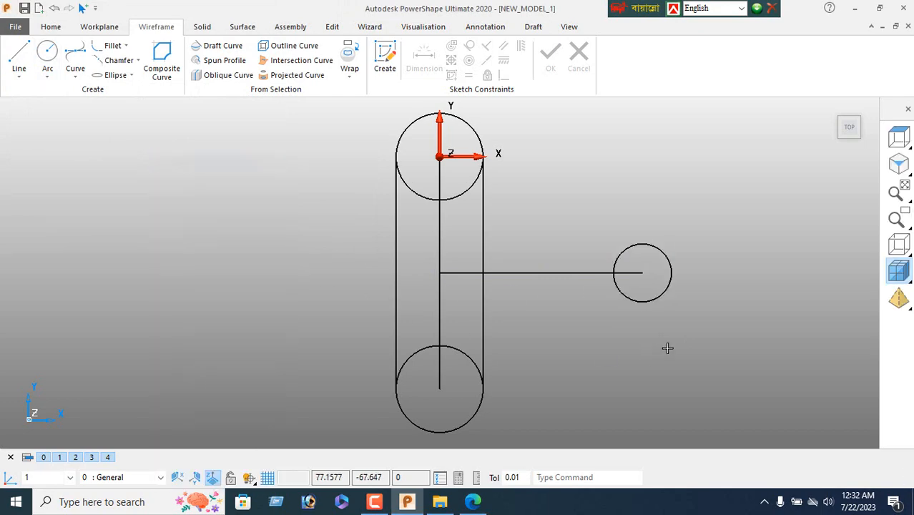
Set the radius of the circle at the horizontal line's end to 15.
click(644, 299)
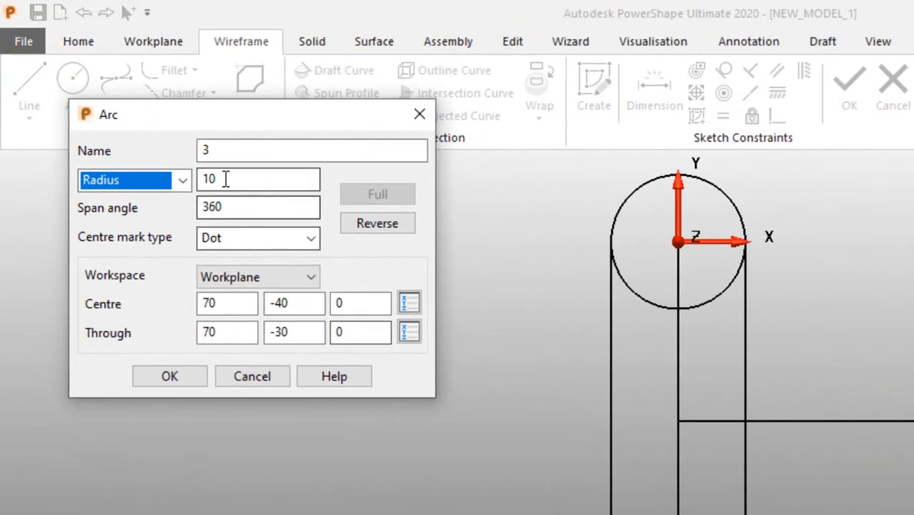
click(146, 116)
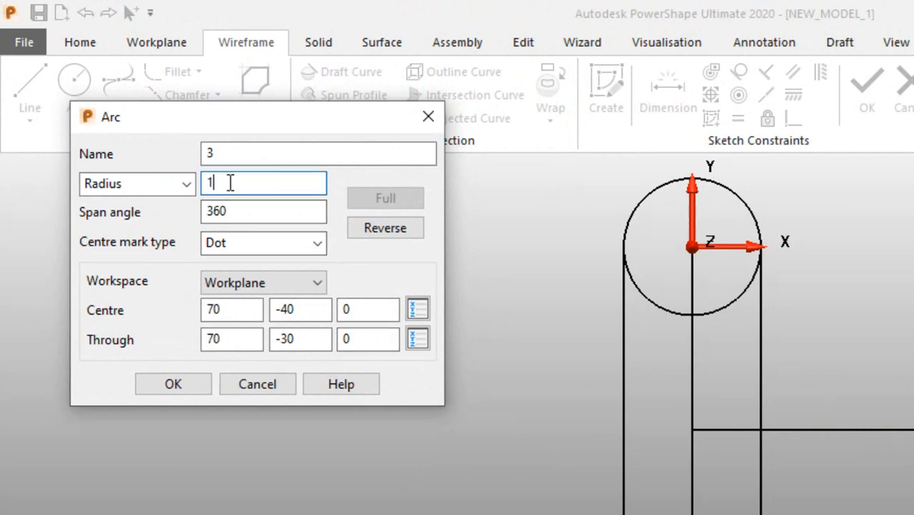
key(Return)
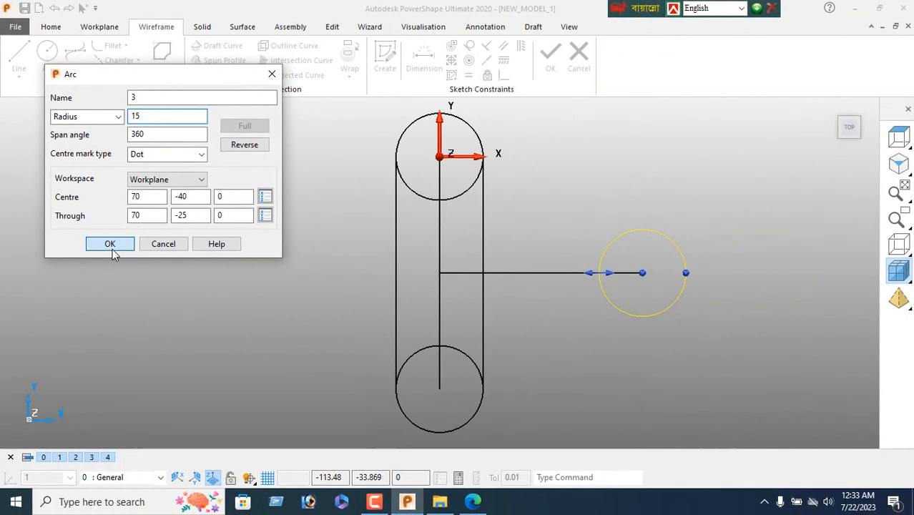
click(173, 384)
right_click(228, 155)
key(Escape)
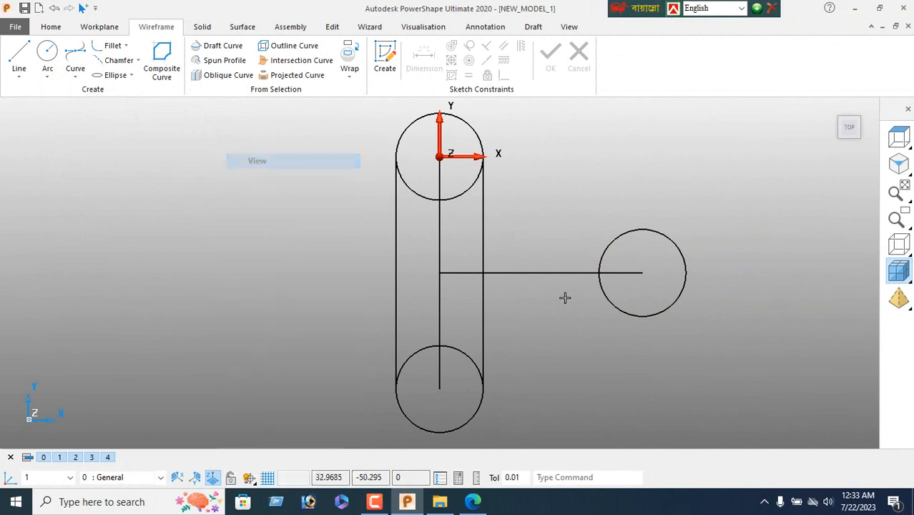
Offset one copy of the horizontal line by 15 and another by -15 to form both edges of the side arm.
click(563, 272)
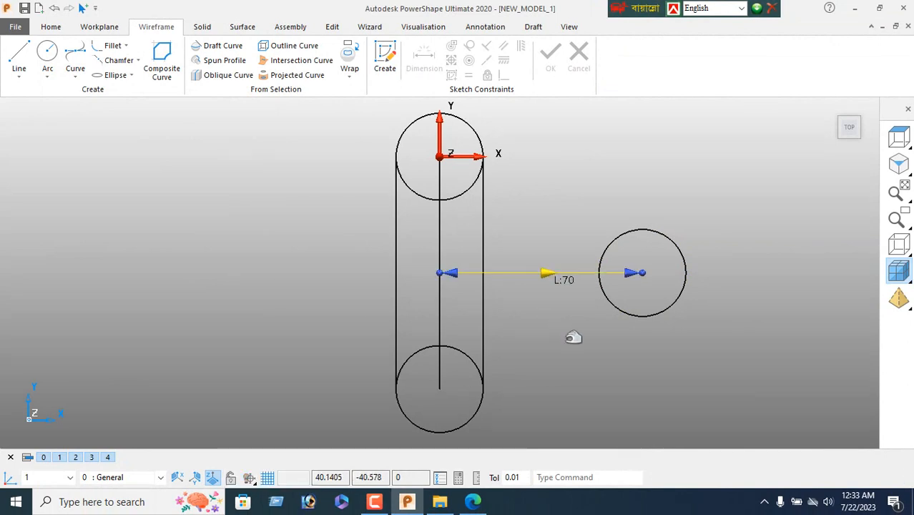
click(332, 27)
click(163, 63)
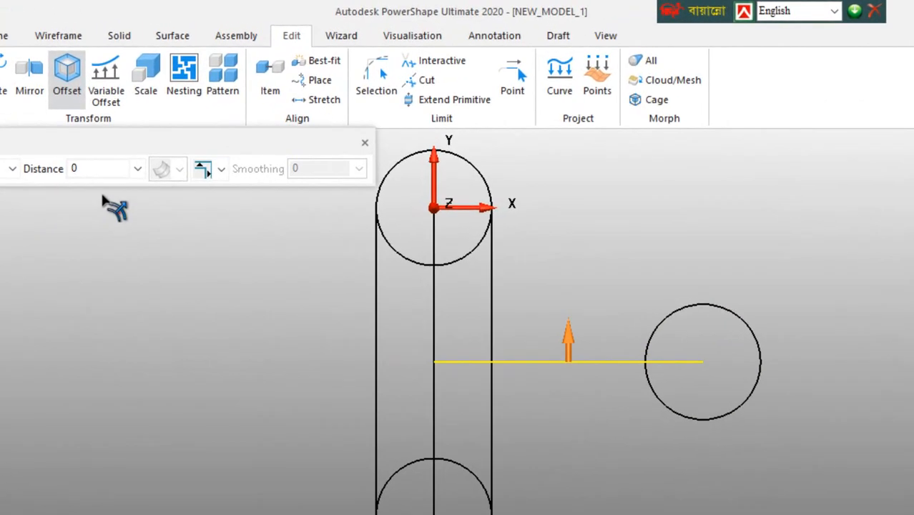
text(1)
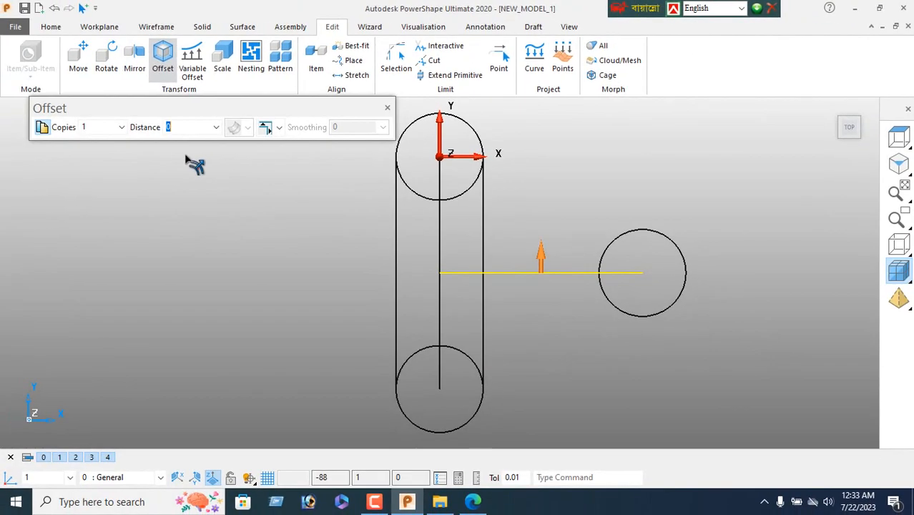
text(5)
key(Return)
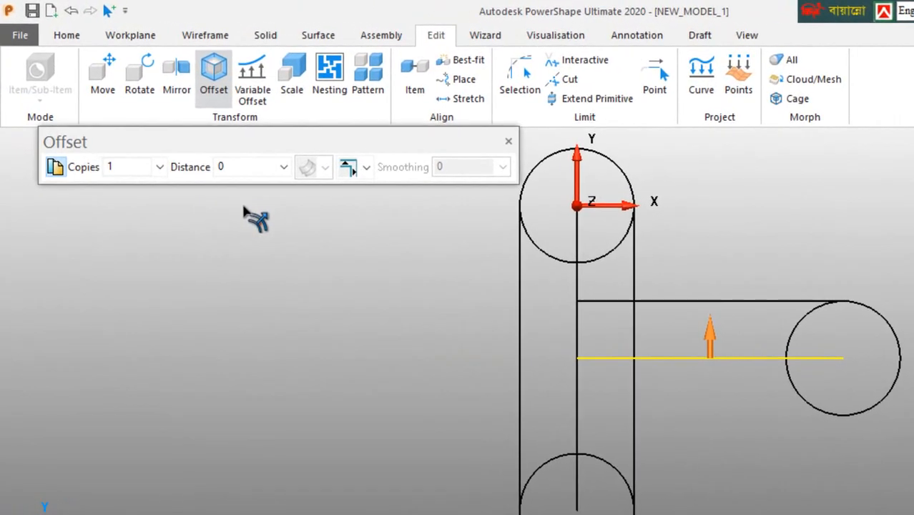
text(-15)
key(Return)
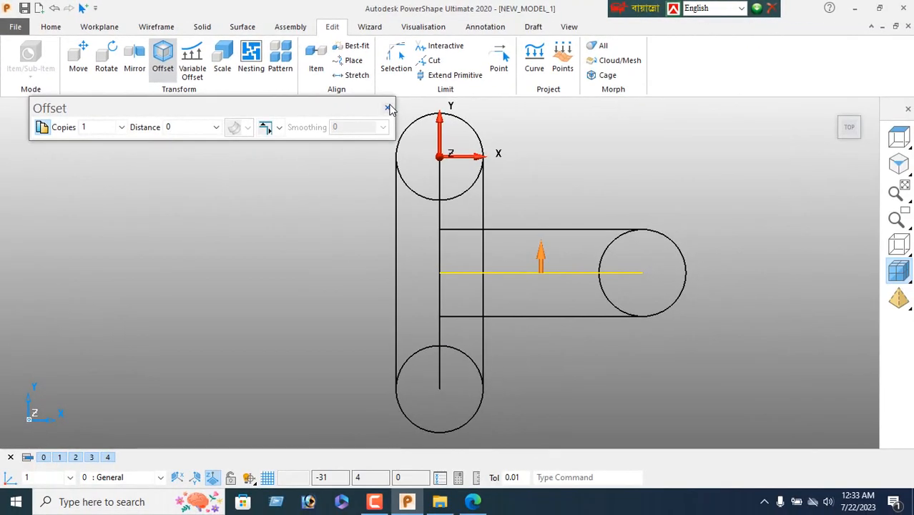
click(387, 108)
right_click(163, 153)
click(210, 179)
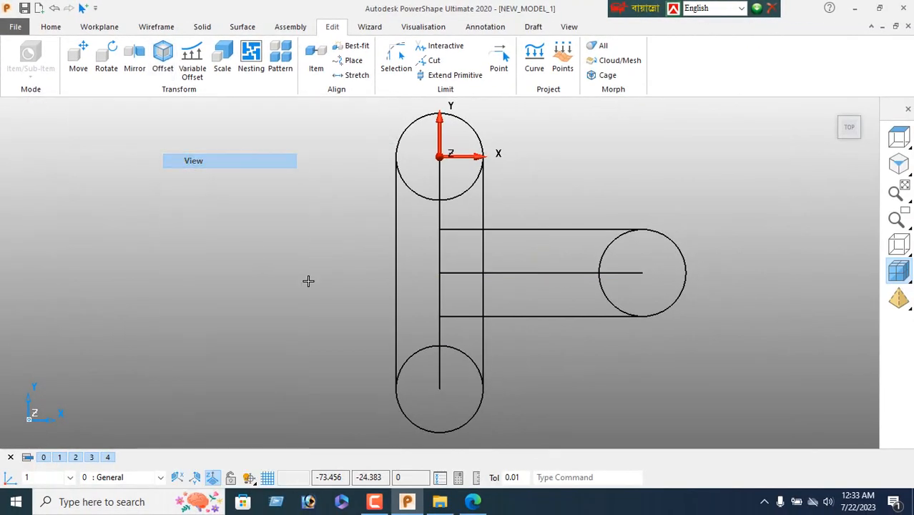
Delete the horizontal centreline and interactively trim the side arm's inner half circle, the vertical edge between its lines, and the line stubs inside the vertical arm.
click(531, 286)
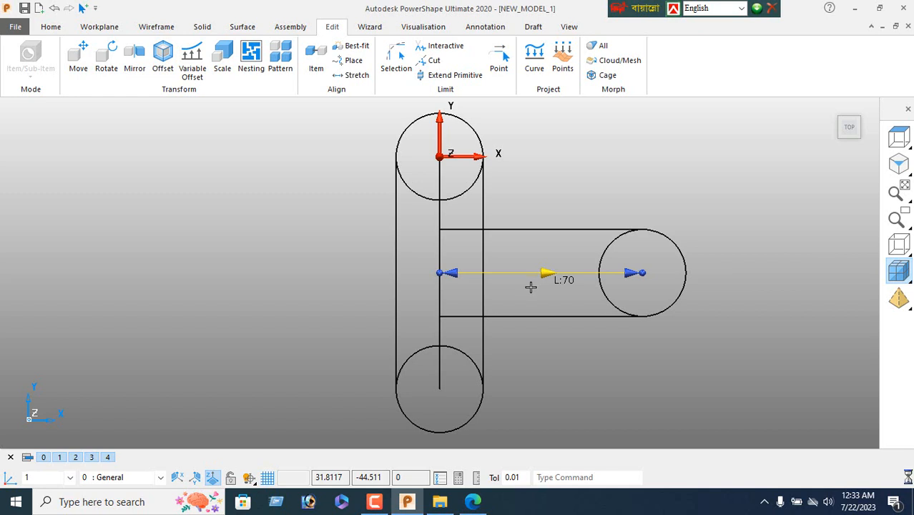
key(Delete)
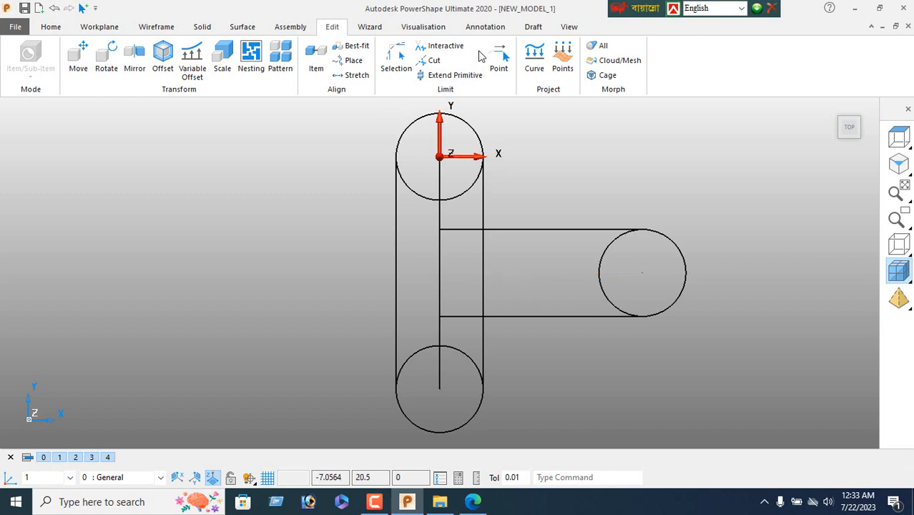
click(442, 46)
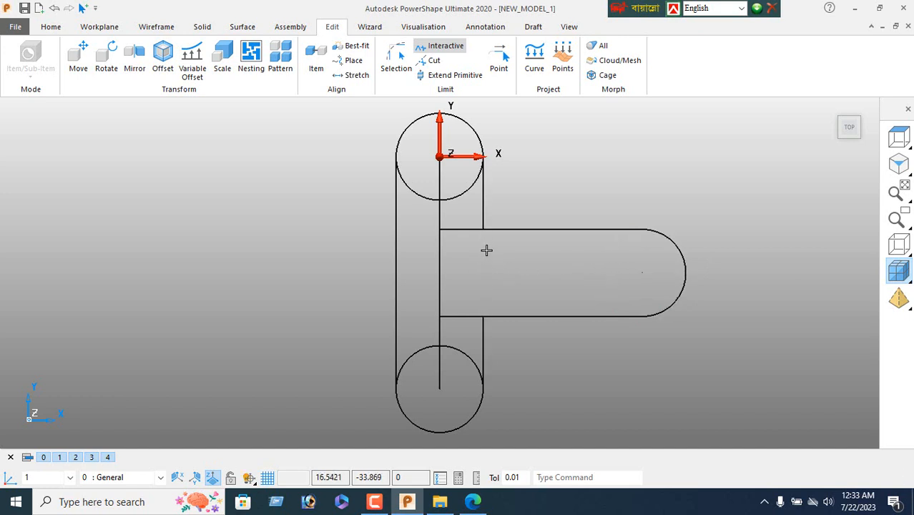
click(466, 228)
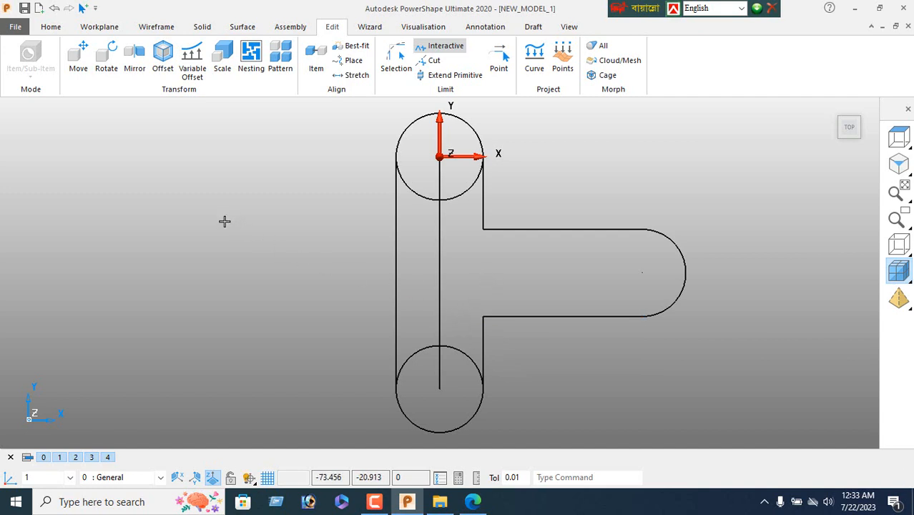
right_click(203, 192)
click(239, 165)
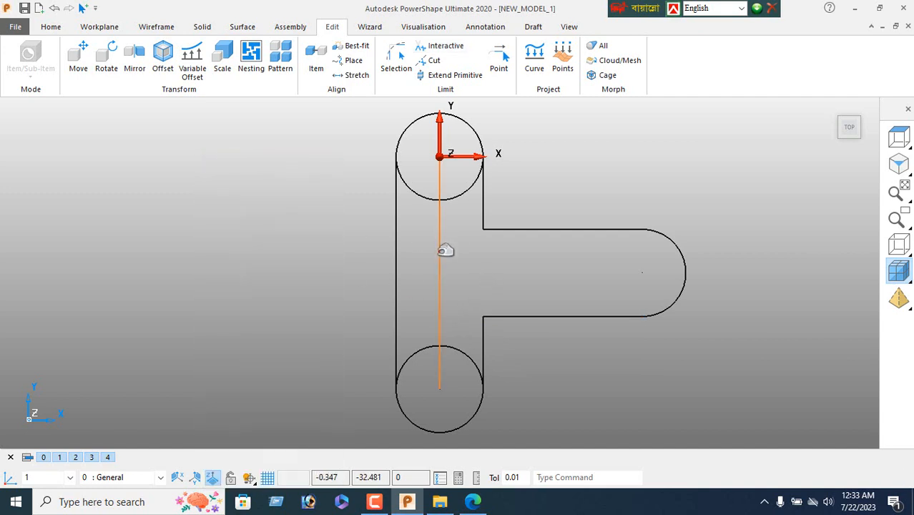
Delete the vertical centreline and interactively trim away the inner halves of the vertical arm's two end circles.
click(443, 252)
key(Delete)
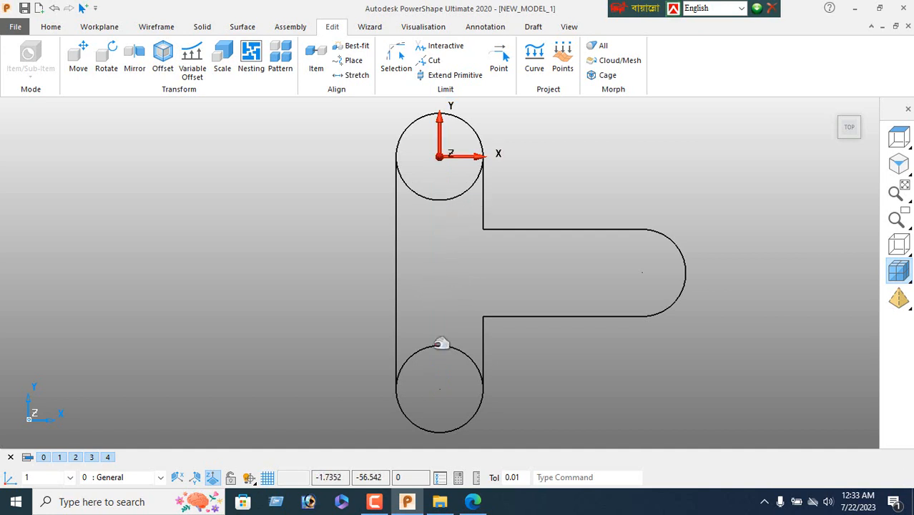
click(443, 198)
click(437, 347)
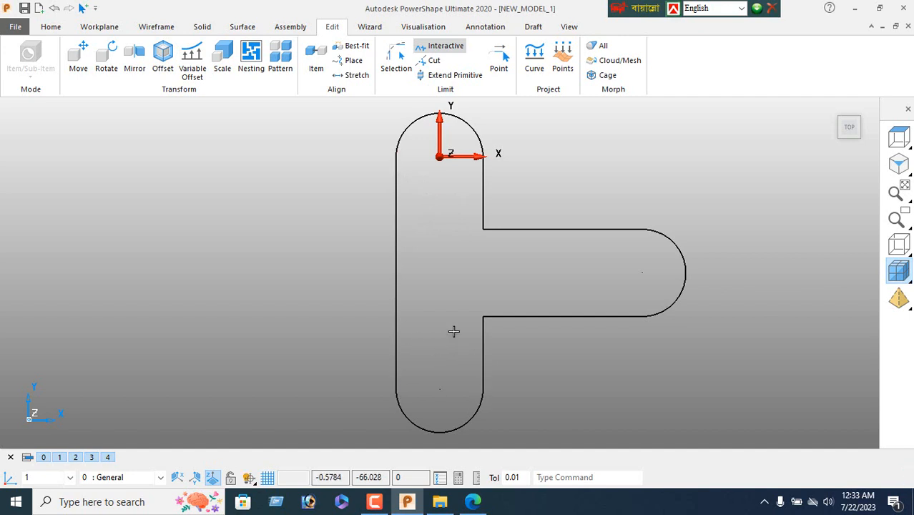
right_click(199, 210)
click(233, 166)
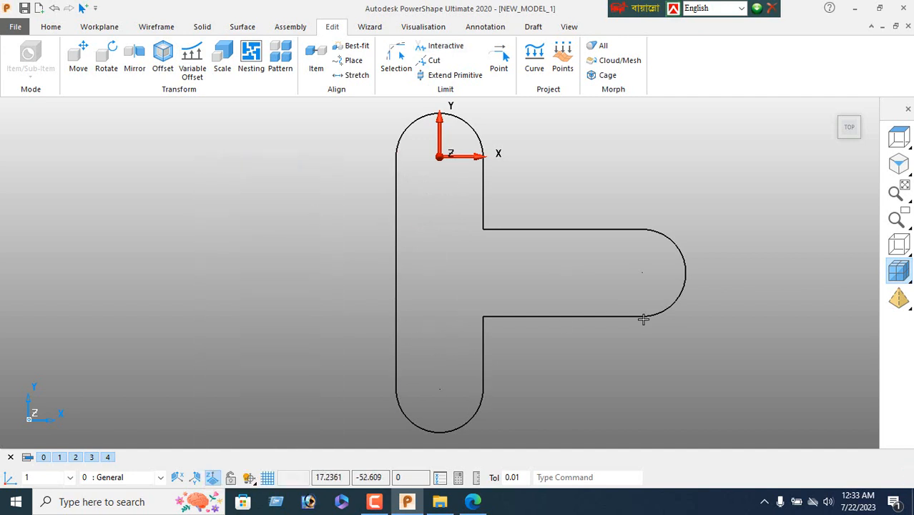
Check the bracket drawing, then draw a construction line about 24 long in negative X from the vertical arm's lower arc centre.
click(473, 501)
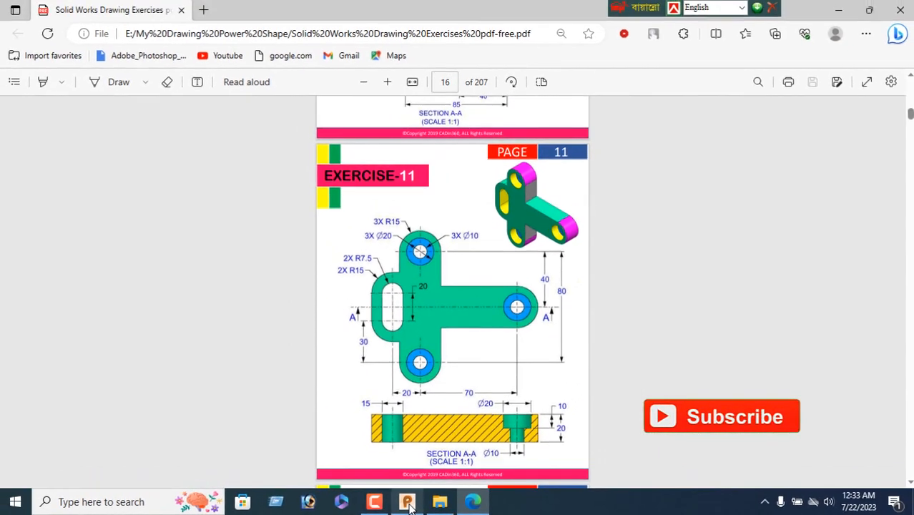
click(390, 497)
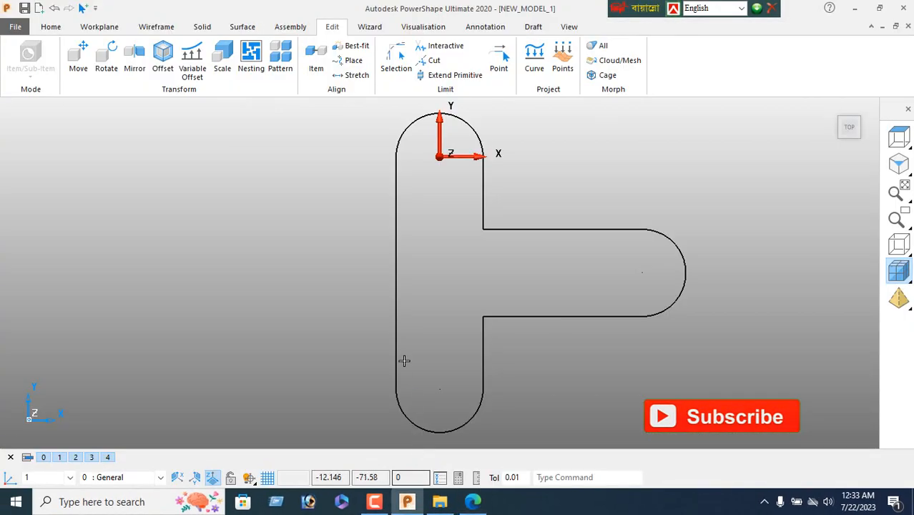
click(155, 26)
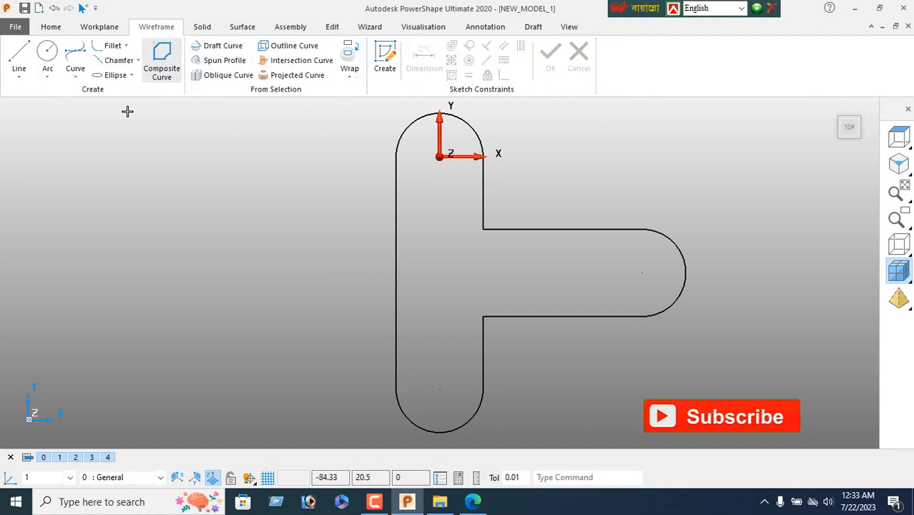
click(439, 390)
click(370, 388)
right_click(300, 268)
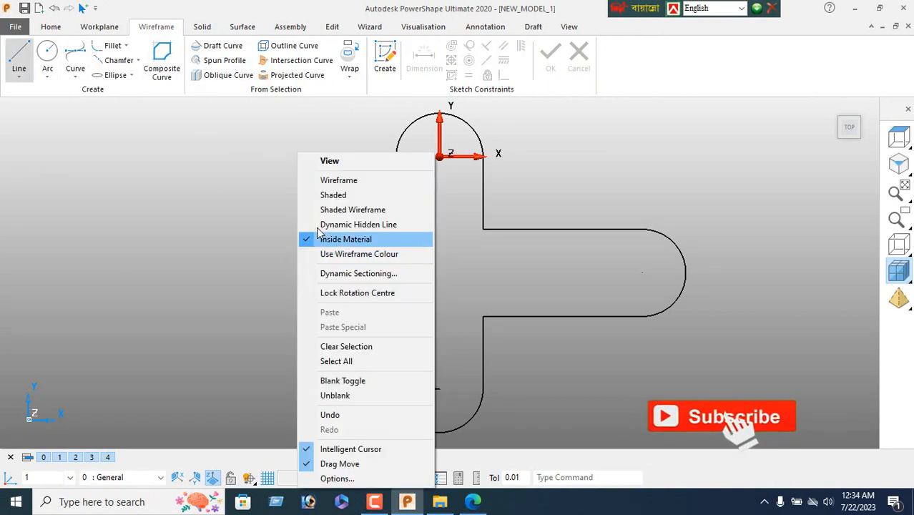
click(331, 162)
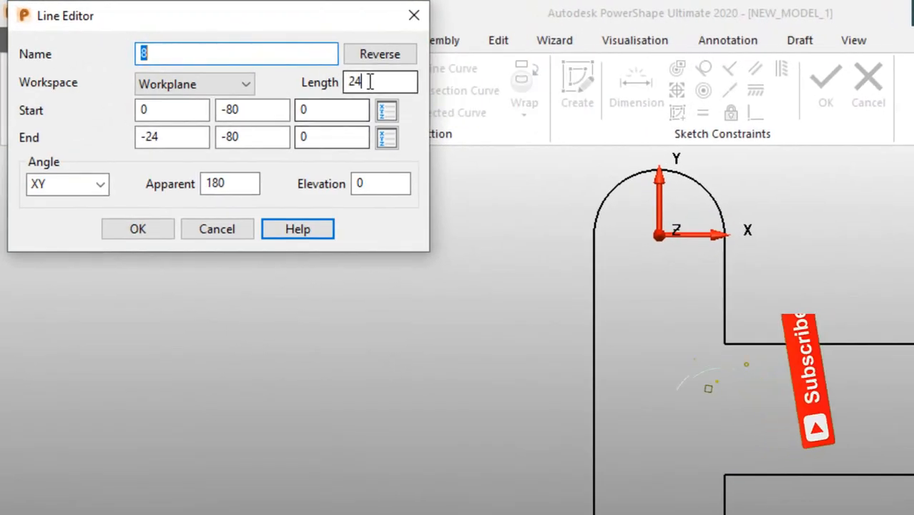
Set the length of the construction line at the lower arc centre to 20.
click(247, 54)
key(BackSpace)
text(0)
key(Return)
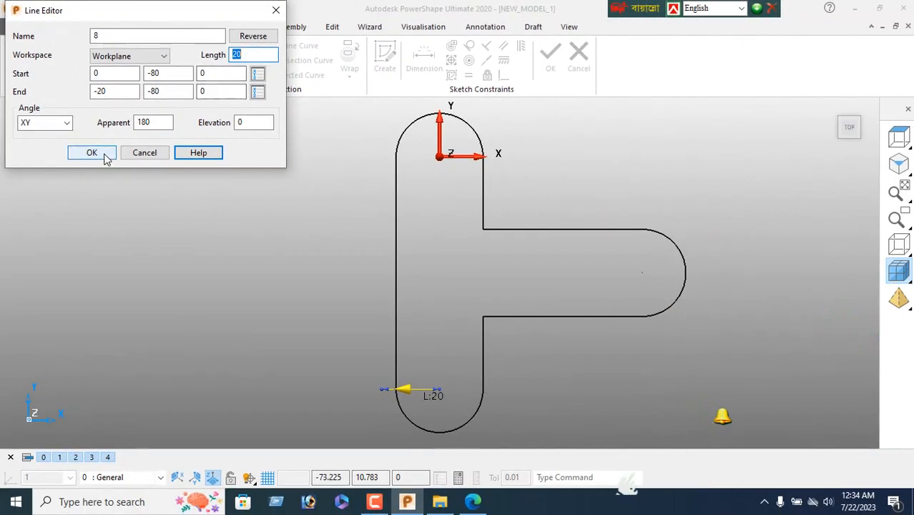
click(104, 156)
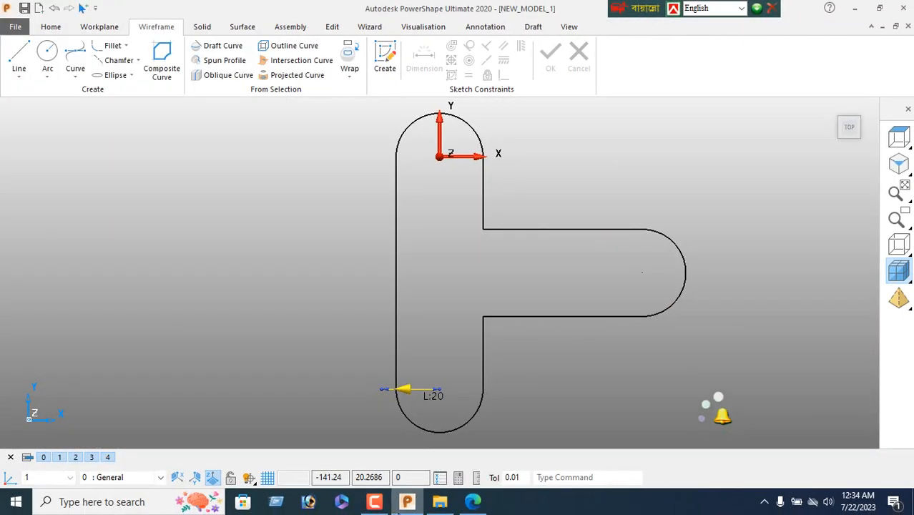
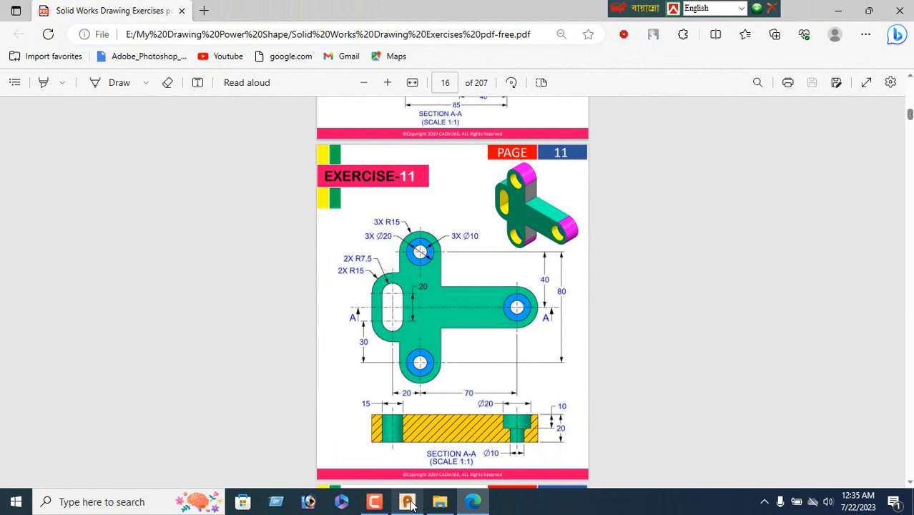
Return to PowerShape and make one copy of the radius 15 lug circle, moved 20 in Y.
click(409, 503)
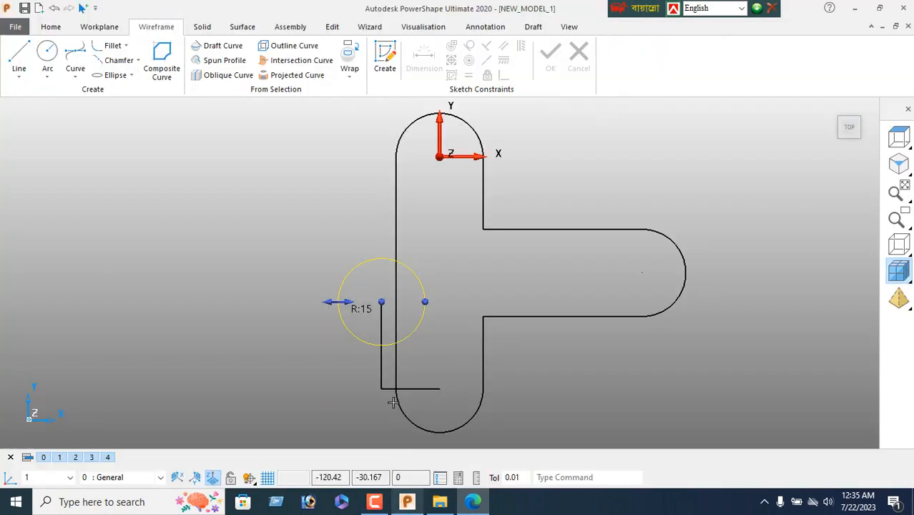
click(333, 26)
click(78, 59)
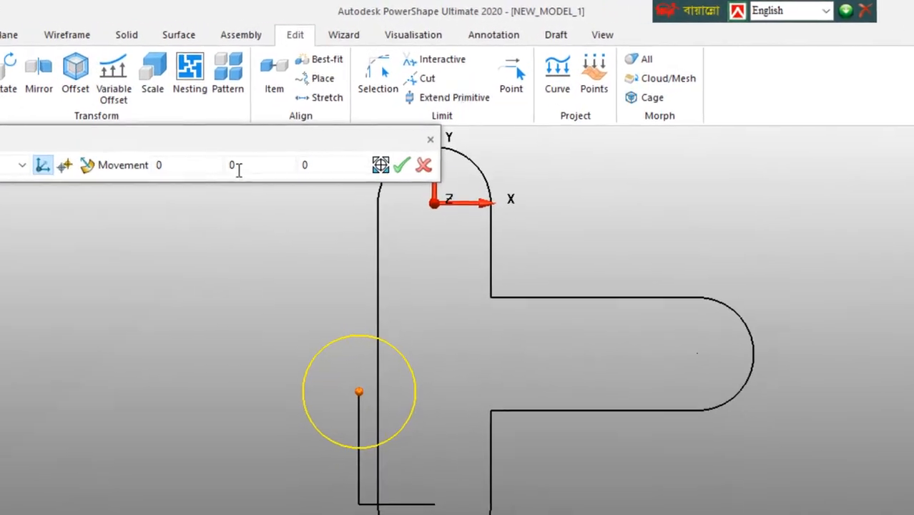
click(283, 127)
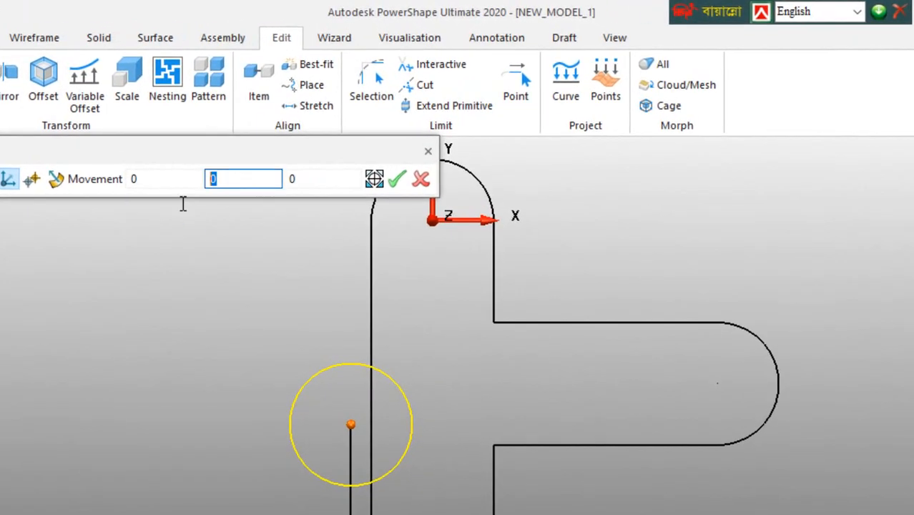
text(20)
key(Return)
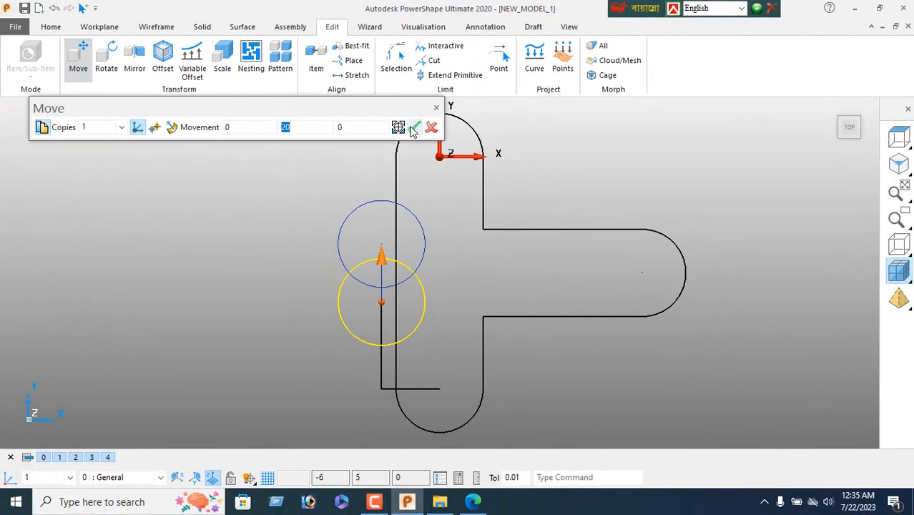
click(415, 127)
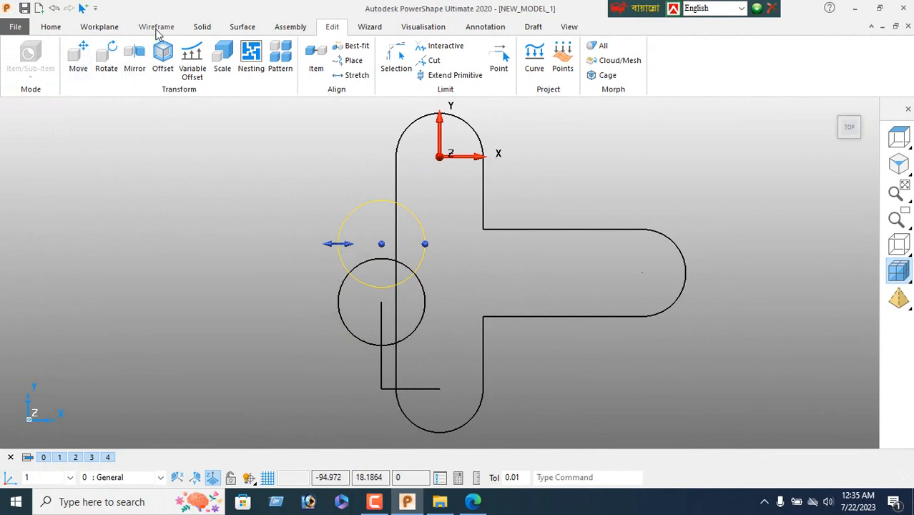
Draw a vertical line joining the outer quadrant points of the two lug circles.
click(156, 27)
click(18, 58)
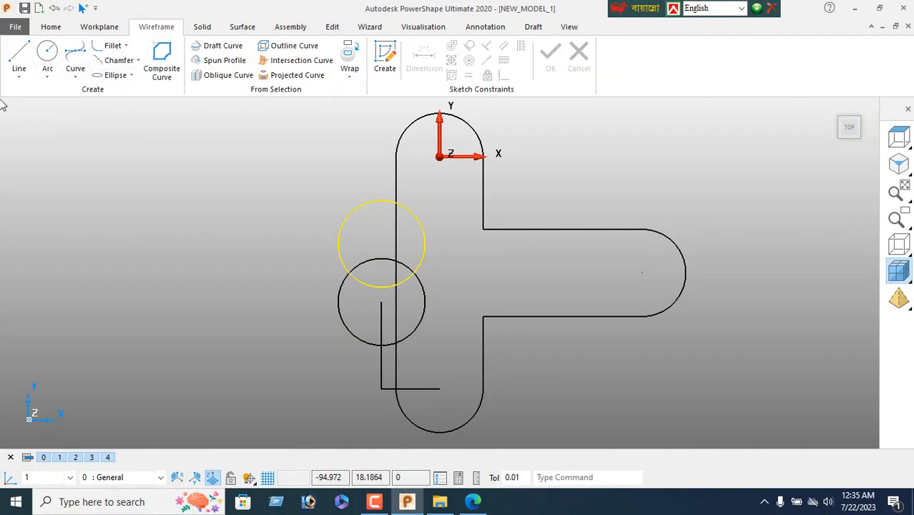
click(339, 243)
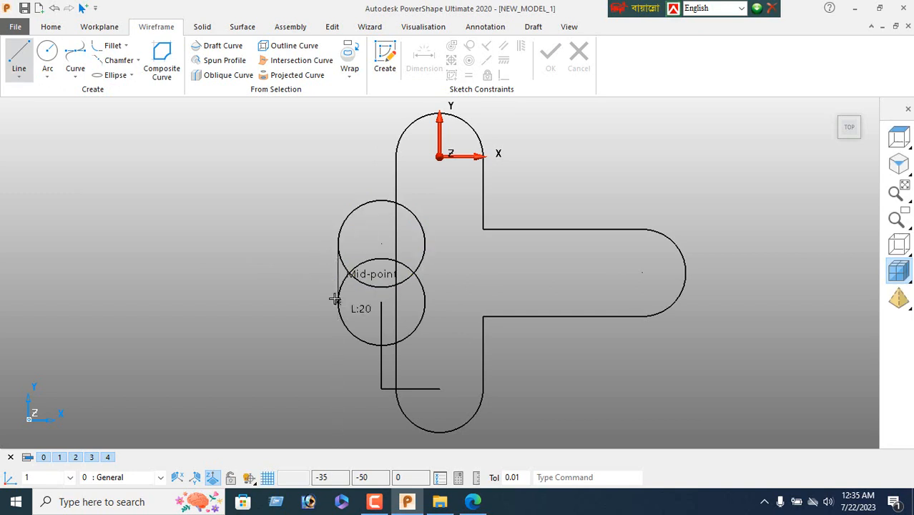
click(337, 301)
right_click(178, 186)
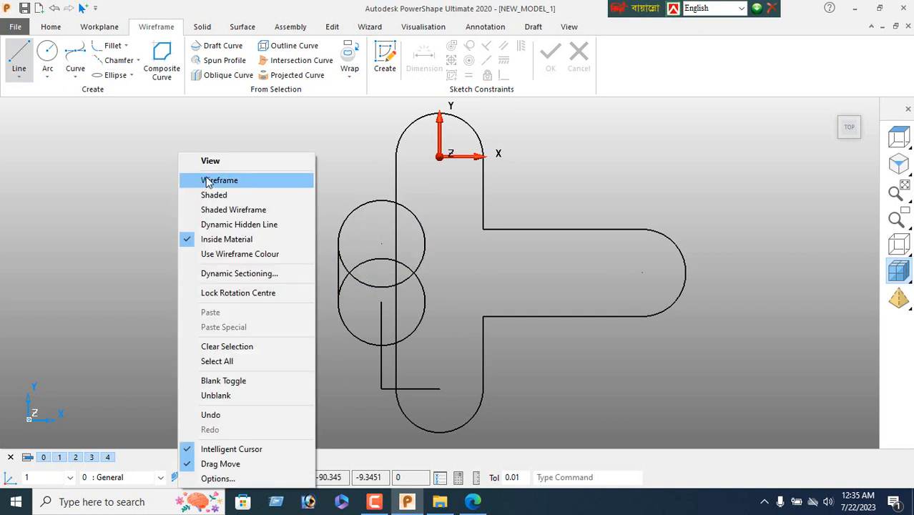
key(Escape)
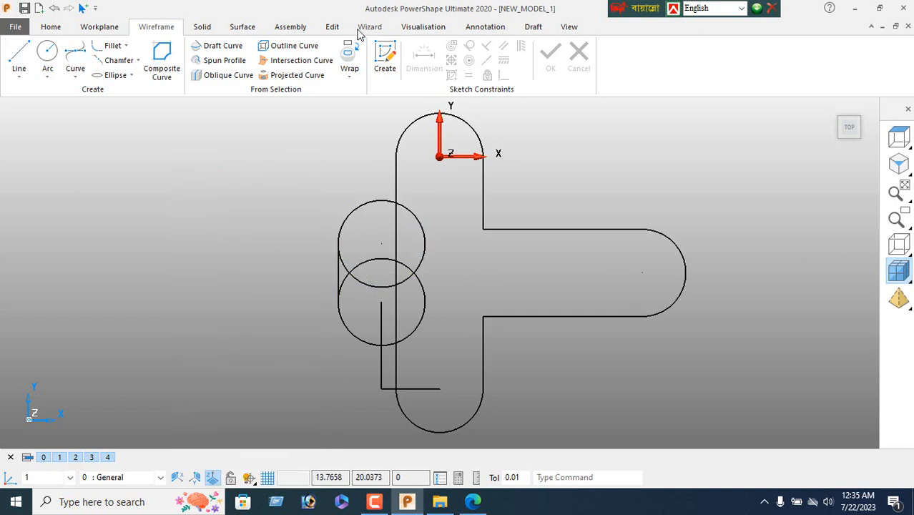
Interactively trim the overlapping inner arcs of the two lug circles, their portions inside the vertical arm, and the construction line inside the lug.
click(332, 29)
click(446, 49)
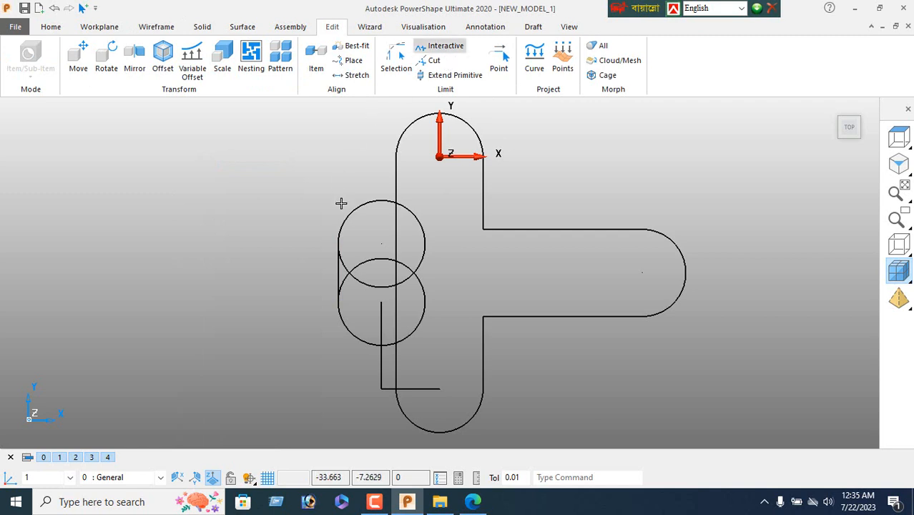
click(349, 276)
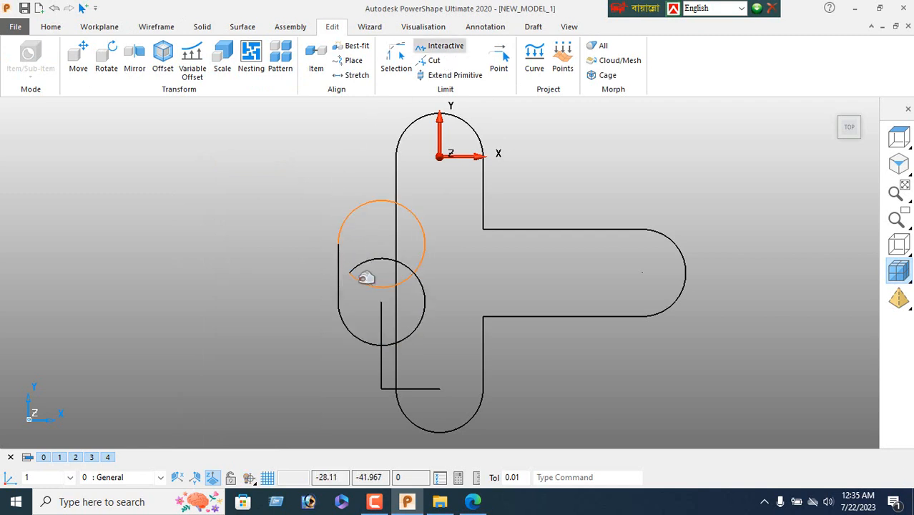
click(367, 275)
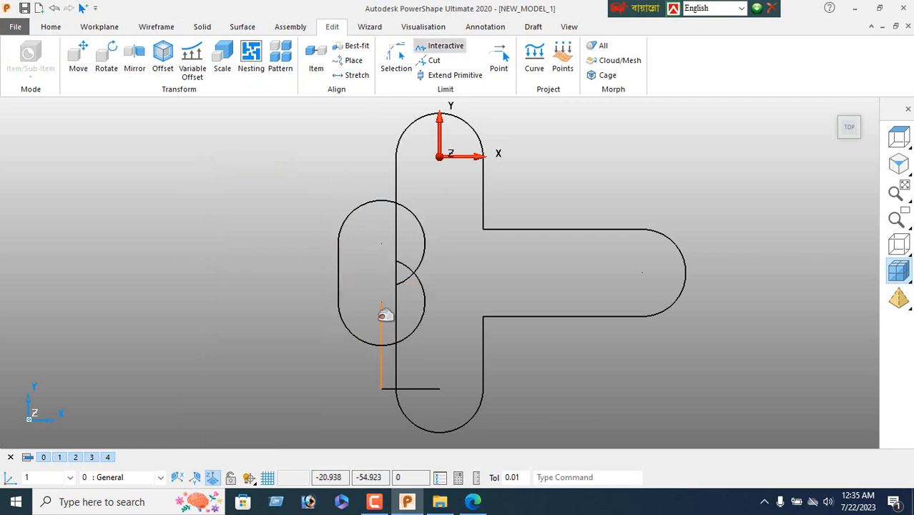
click(406, 266)
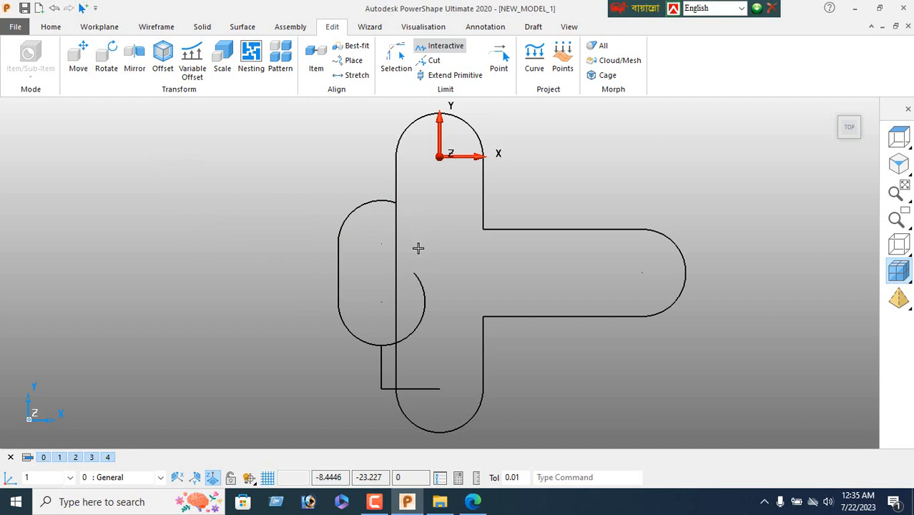
click(423, 294)
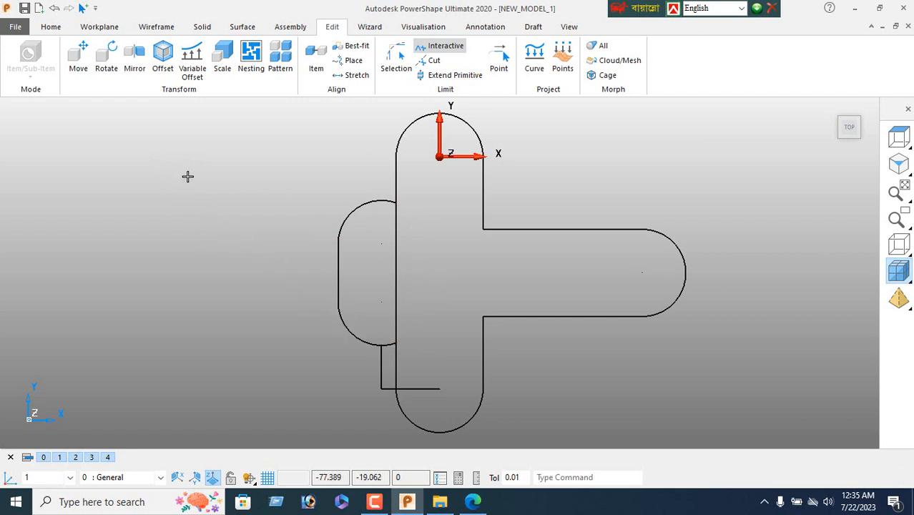
right_click(165, 145)
click(200, 155)
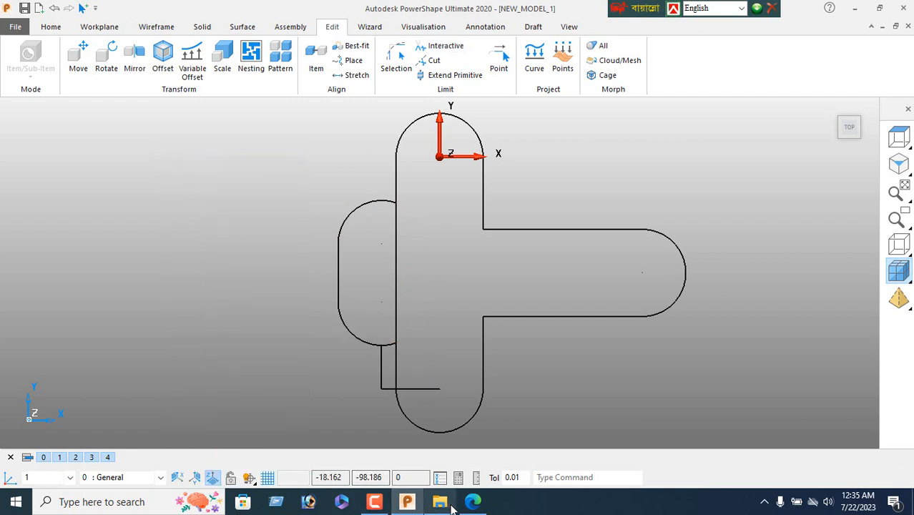
Check the slot dimensions in the PDF drawing, then create a full circle centred on the lug's upper arc centre.
click(473, 503)
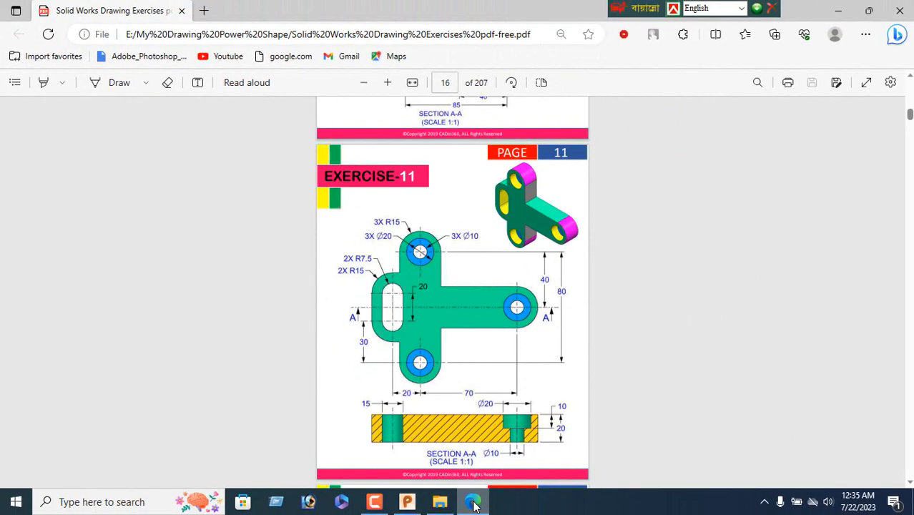
click(472, 503)
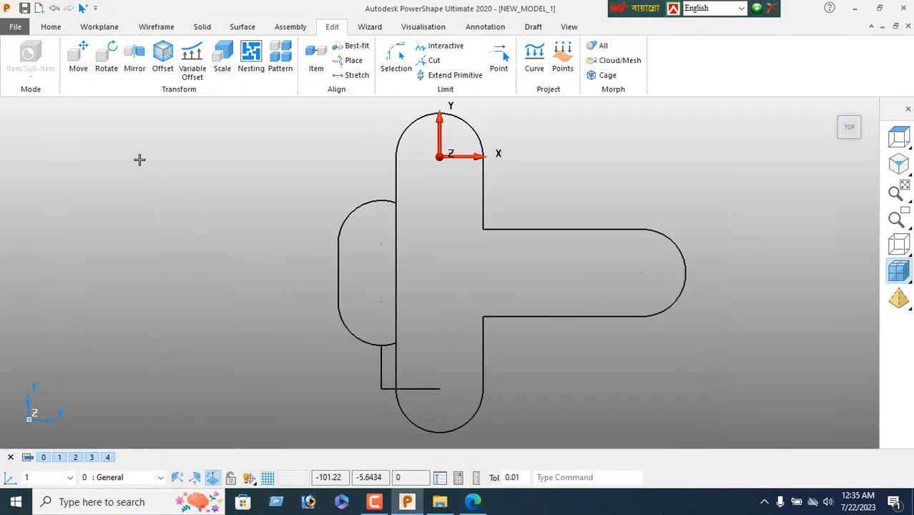
click(157, 27)
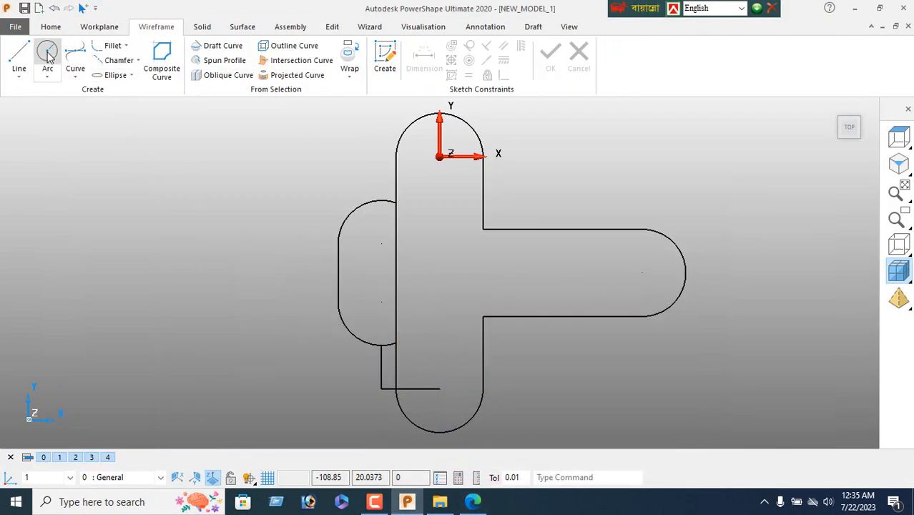
click(48, 56)
click(381, 244)
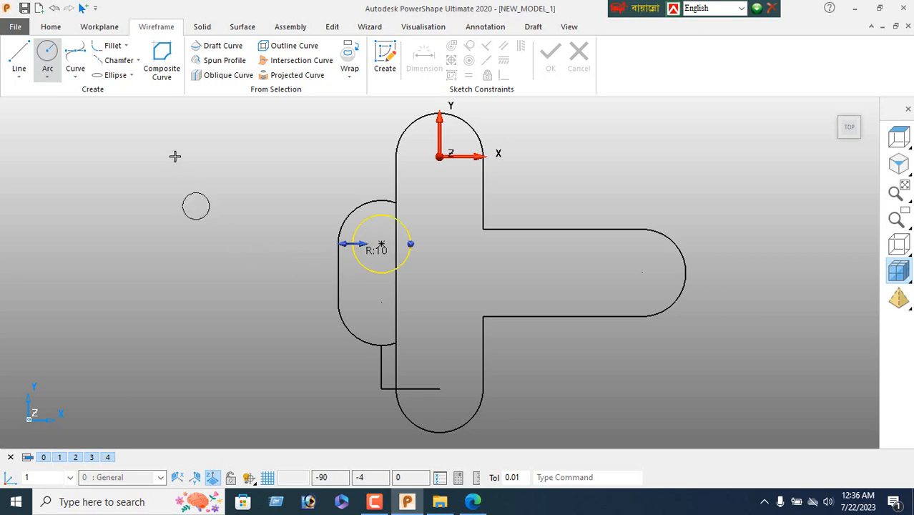
right_click(175, 156)
click(214, 161)
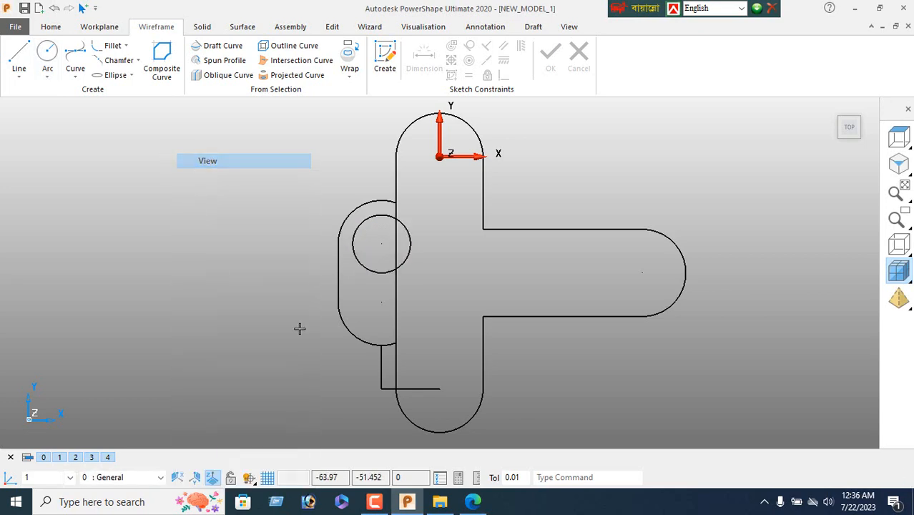
Set the radius of the circle at the lug's upper arc centre to 7.5.
double_click(383, 269)
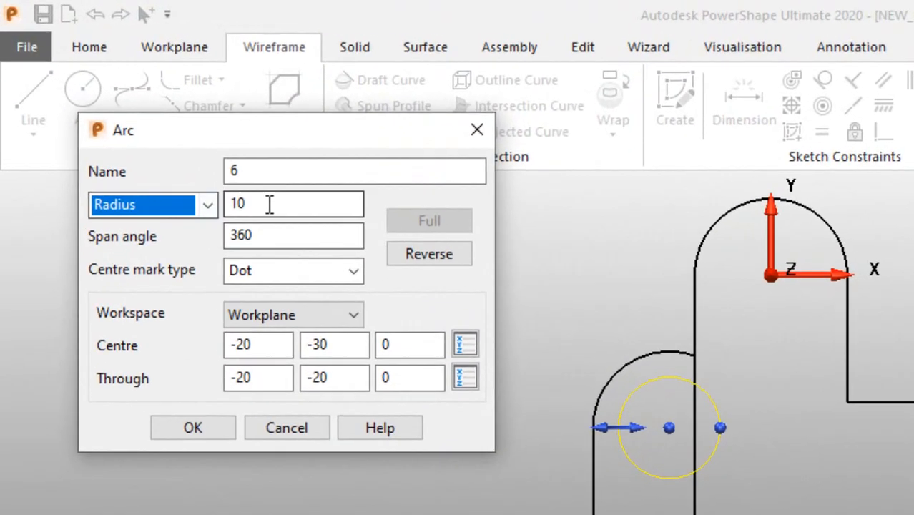
drag(270, 205, 199, 236)
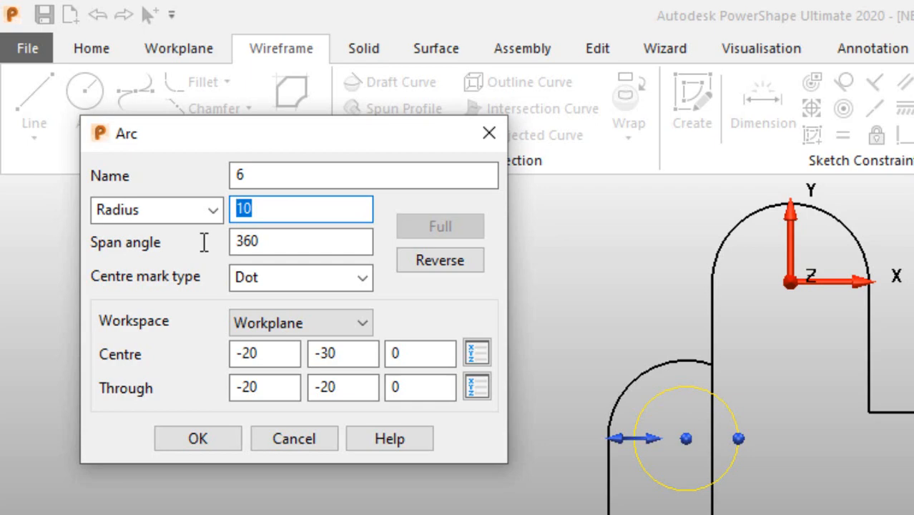
text(7.5)
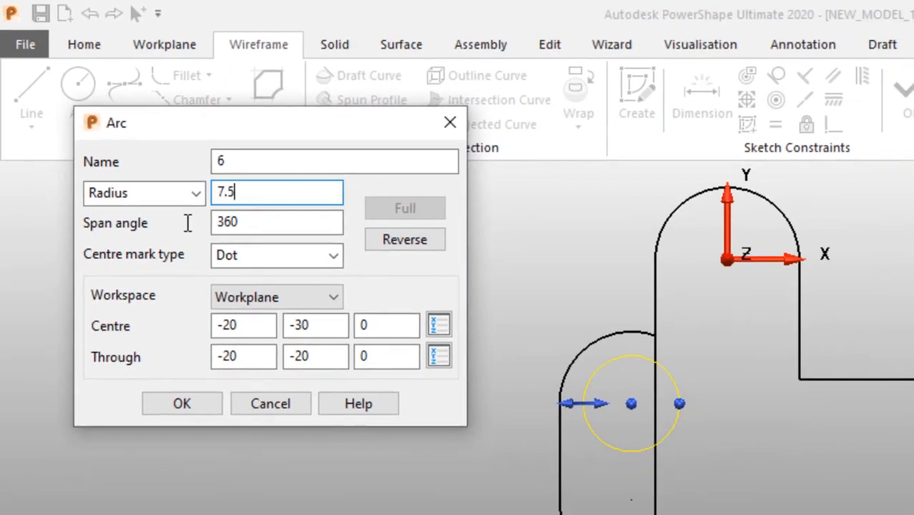
key(Return)
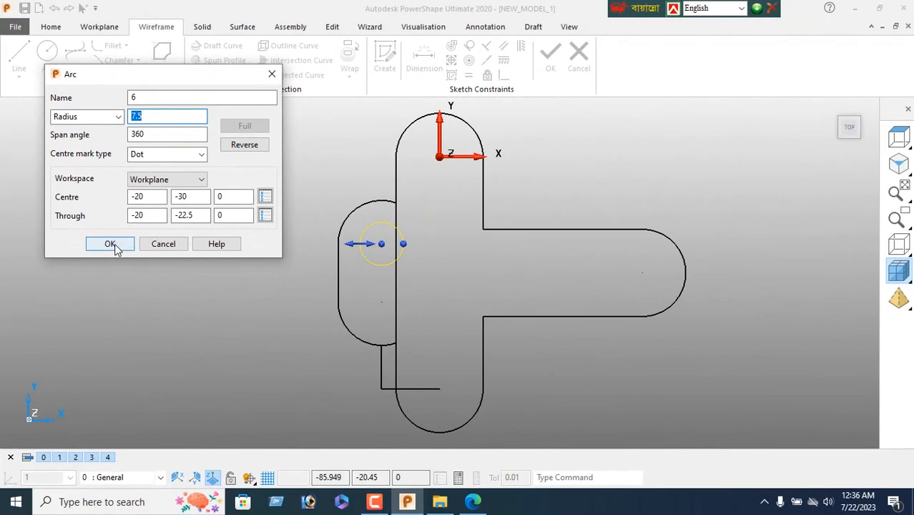
click(111, 244)
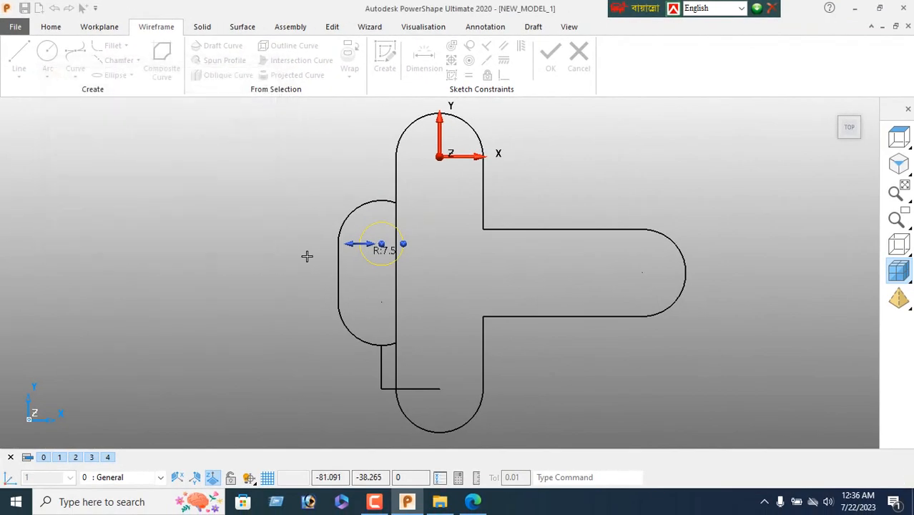
Copy the slot's upper circle once to the lug's lower arc centre, moving it -20 in Y.
click(332, 28)
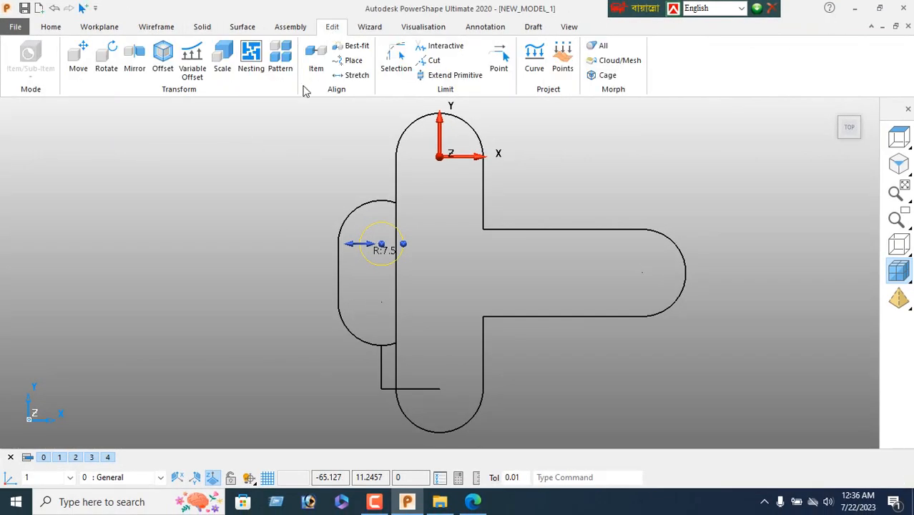
click(79, 60)
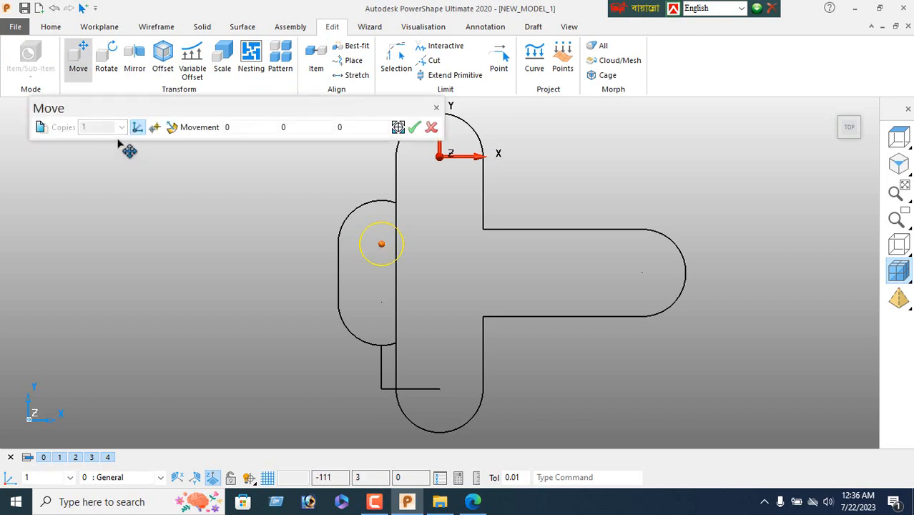
click(42, 128)
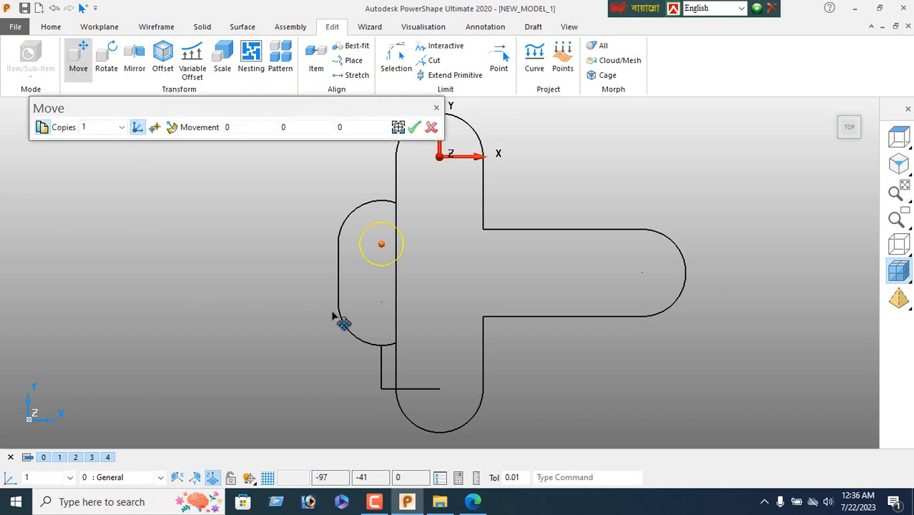
click(390, 308)
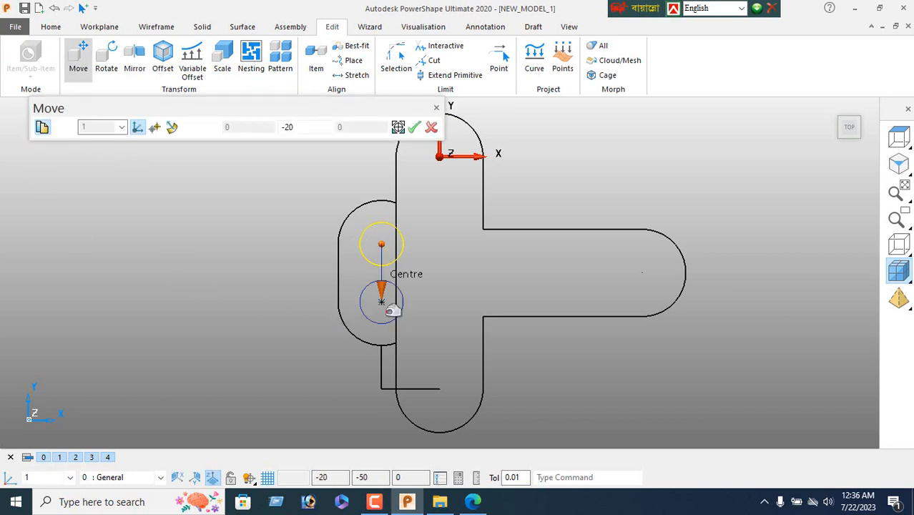
click(413, 129)
click(431, 127)
right_click(90, 180)
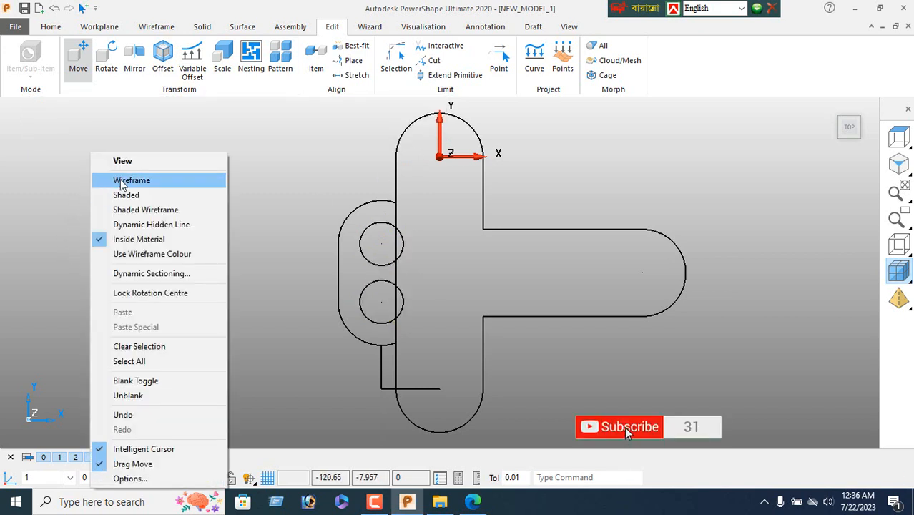
click(125, 166)
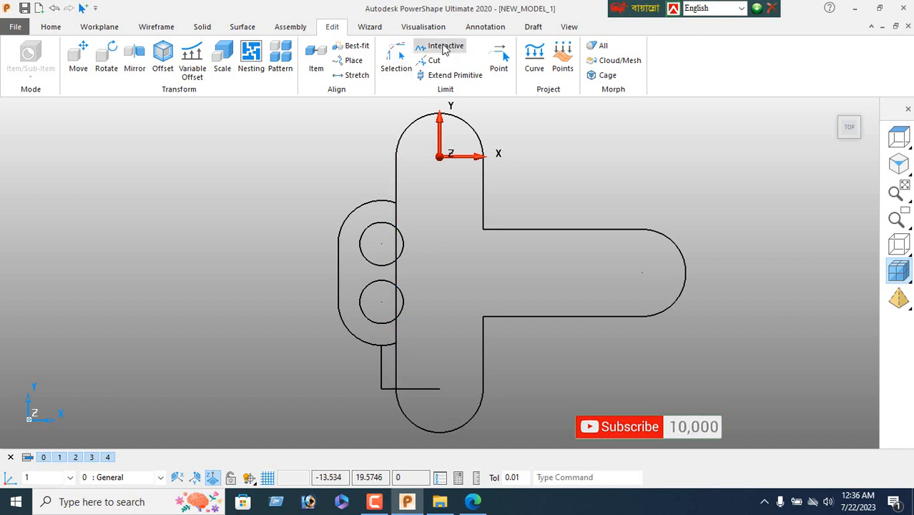
Interactively trim the arm's edge line within the lug and delete the leftover segment crossing the two slot circles.
click(398, 213)
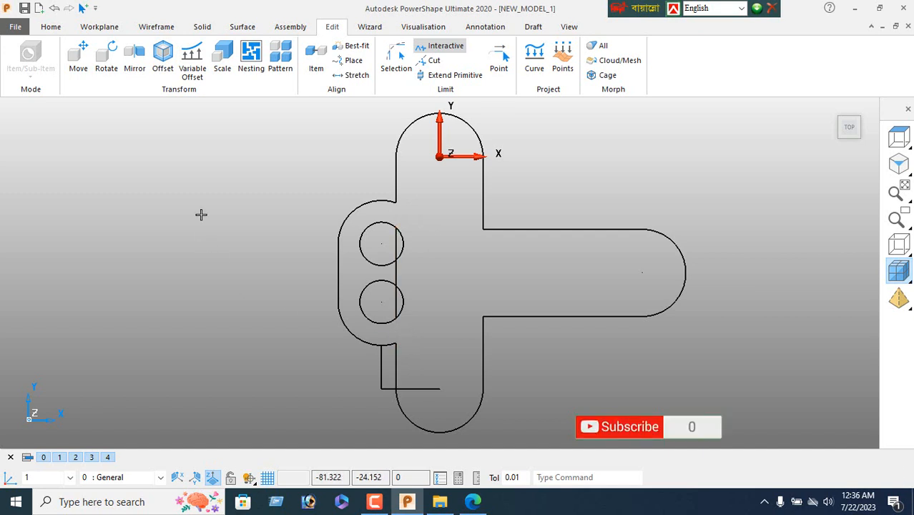
right_click(185, 152)
click(221, 160)
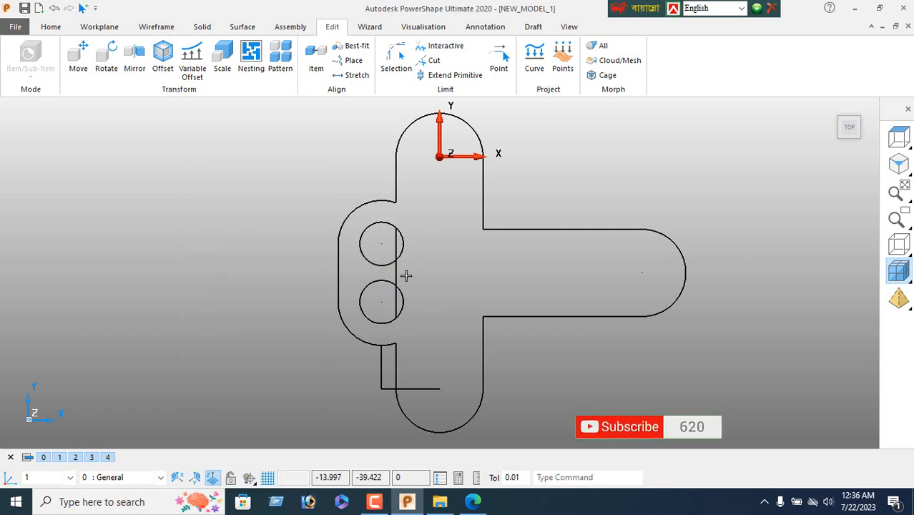
click(399, 272)
key(Delete)
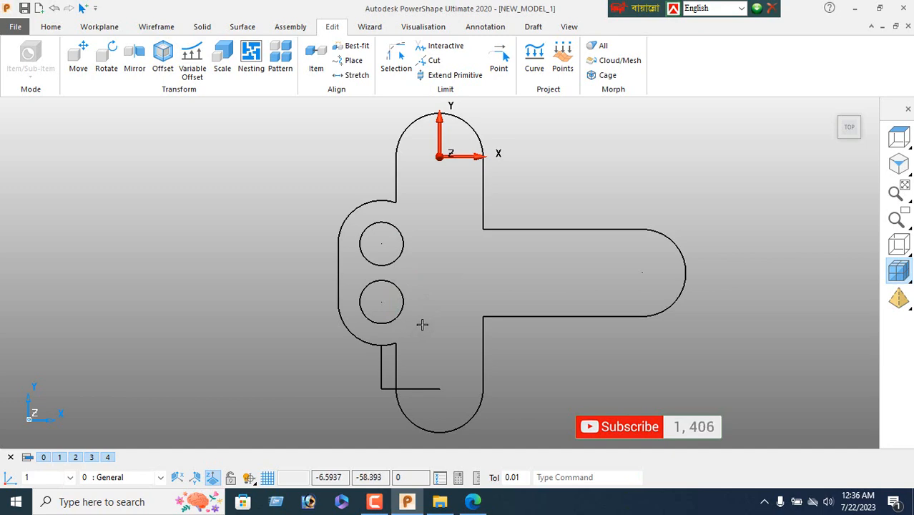
Delete the horizontal and vertical construction lines below the lug.
click(429, 390)
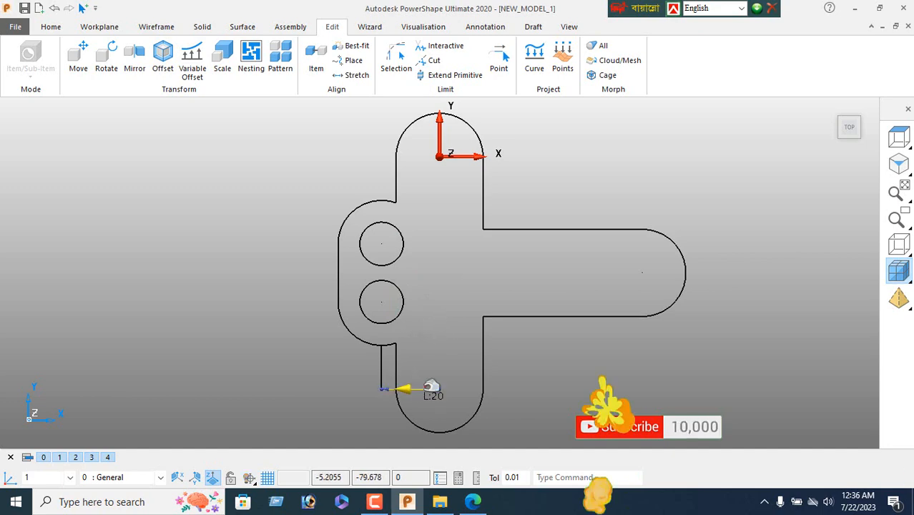
key(Delete)
click(386, 375)
key(Delete)
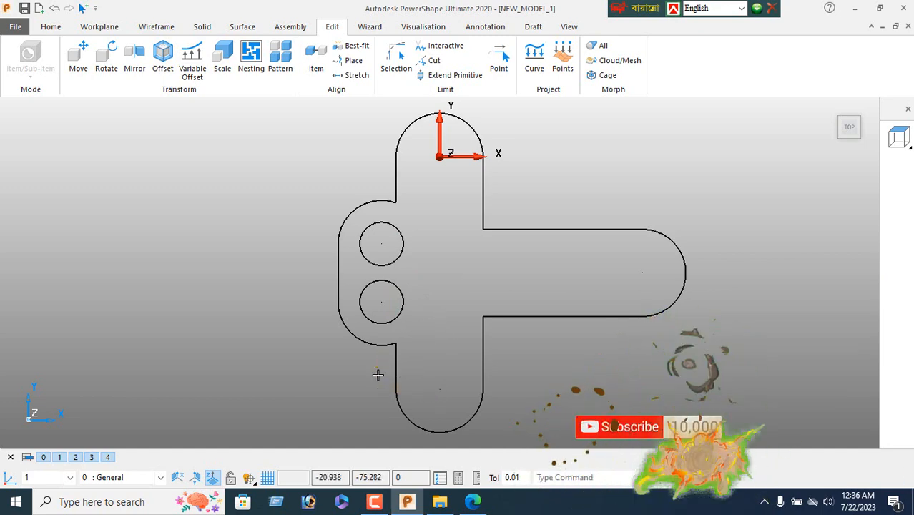
Draw two vertical lines of length 20 joining the matching side quadrant points of the two slot circles.
click(368, 320)
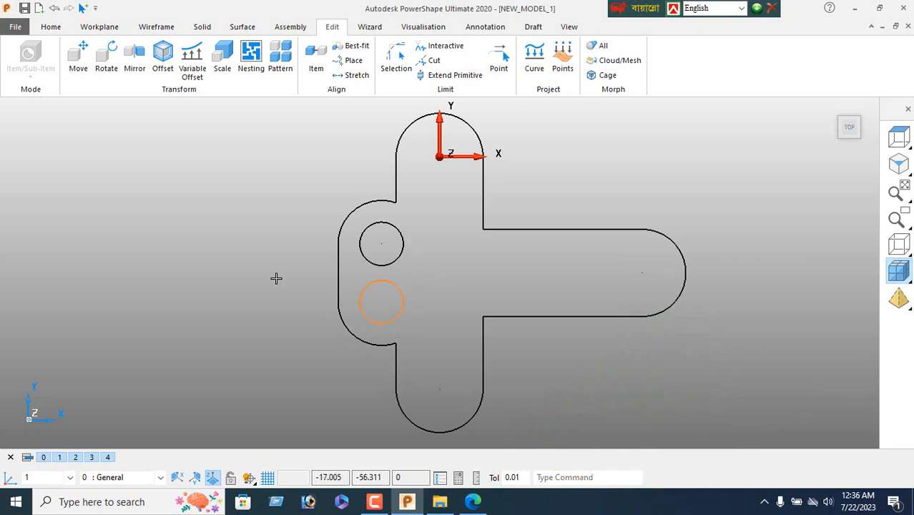
click(156, 27)
click(18, 57)
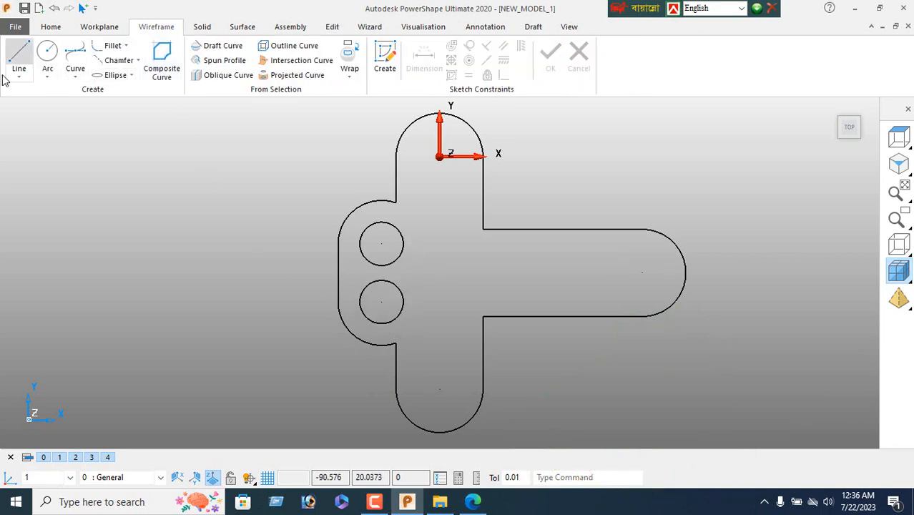
click(380, 243)
click(405, 243)
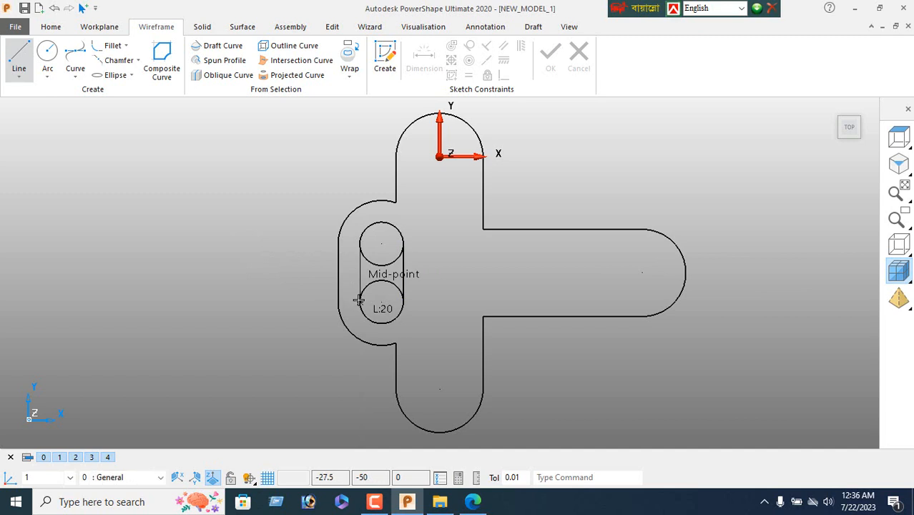
right_click(186, 209)
key(Escape)
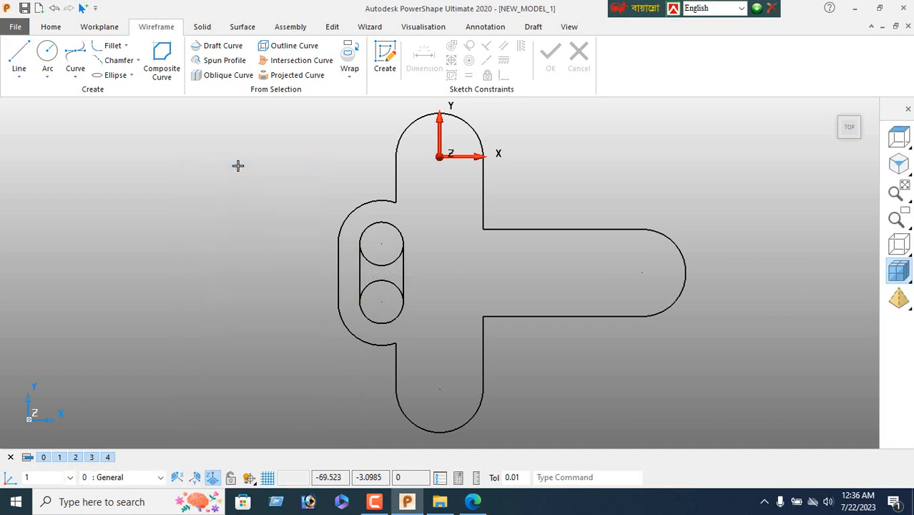
Interactively trim the inner arcs of the two slot circles to leave a closed slot outline.
click(332, 27)
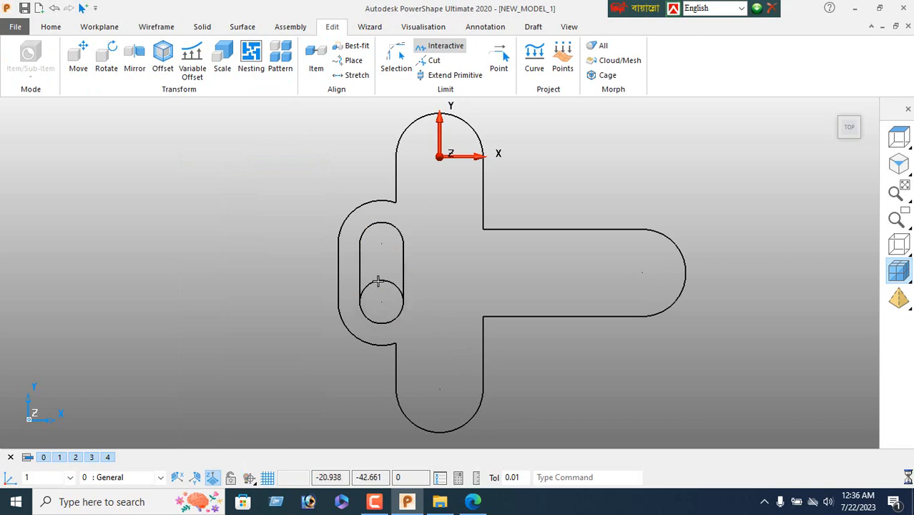
right_click(194, 154)
click(220, 164)
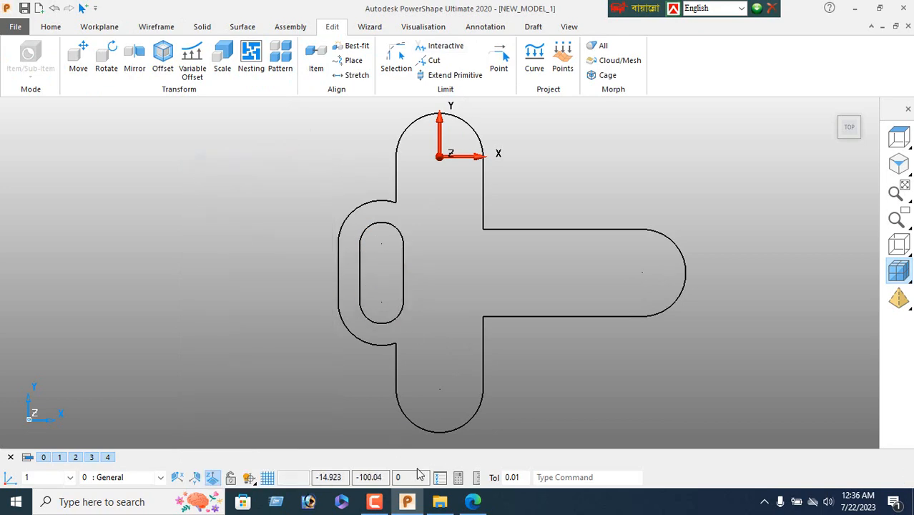
Check the outline against the PDF drawing, then create separate composite curves from the outer profile and the slot.
click(474, 503)
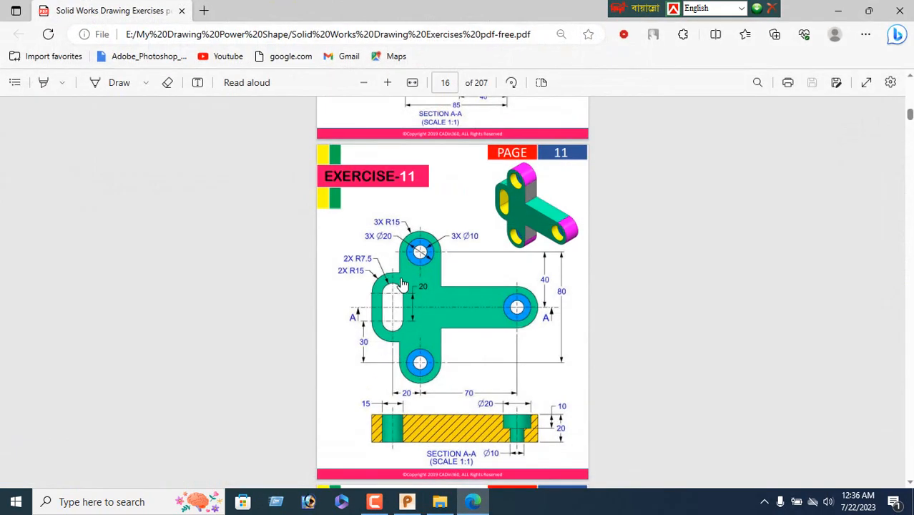
click(474, 502)
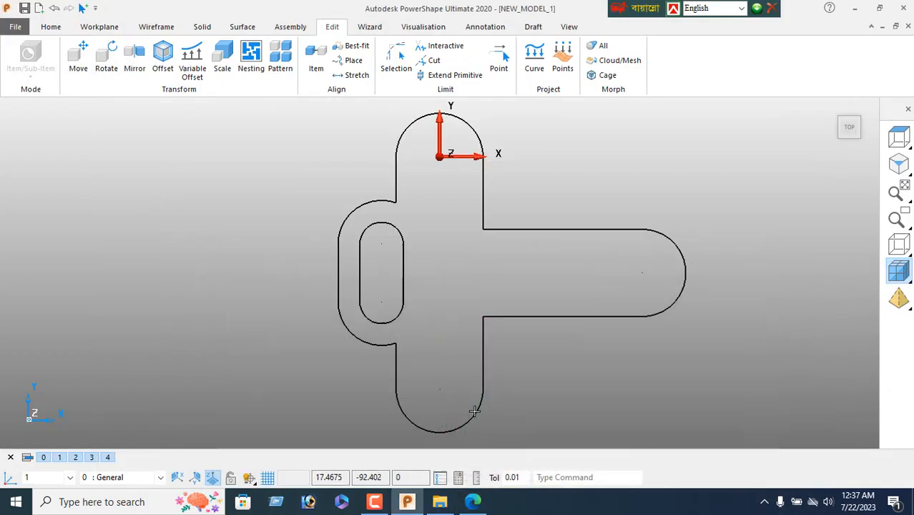
click(156, 27)
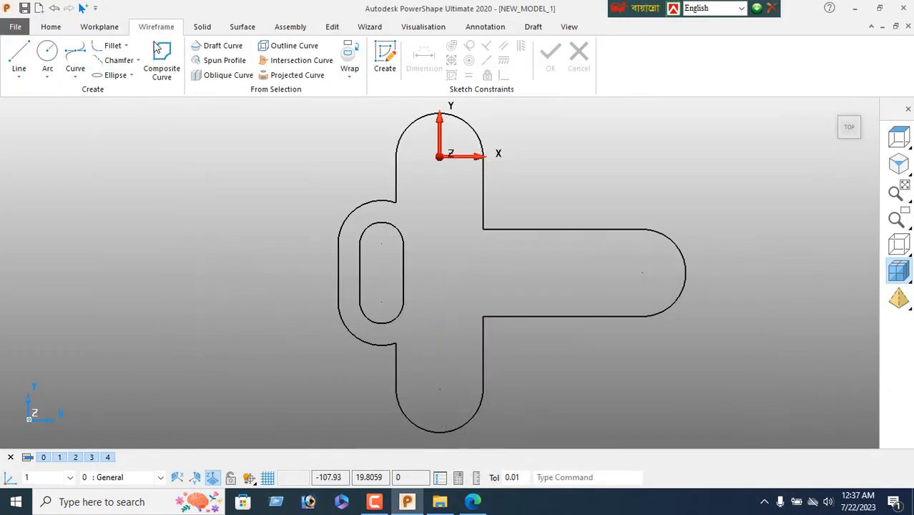
click(161, 58)
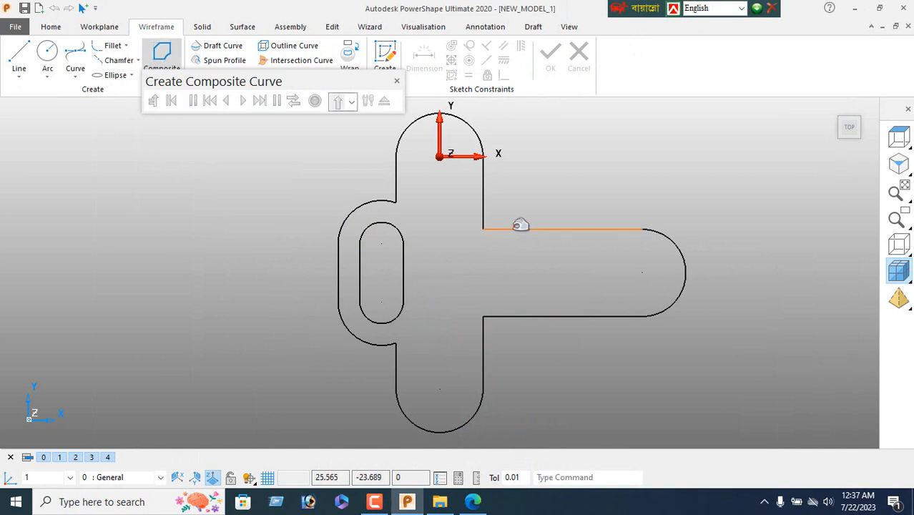
click(520, 229)
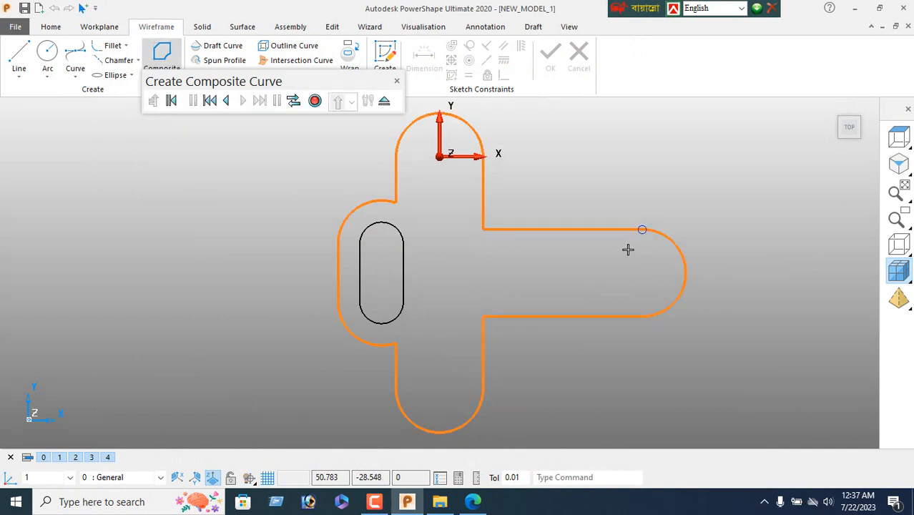
click(315, 101)
click(404, 234)
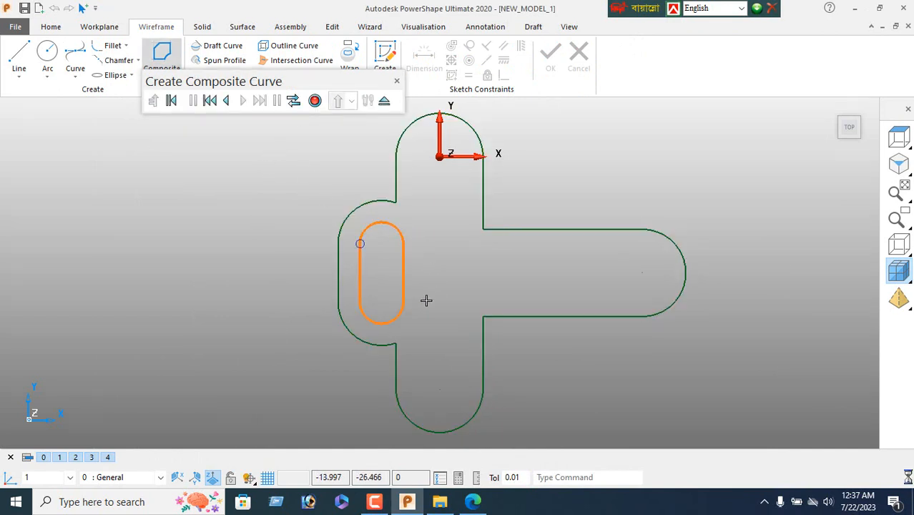
click(315, 101)
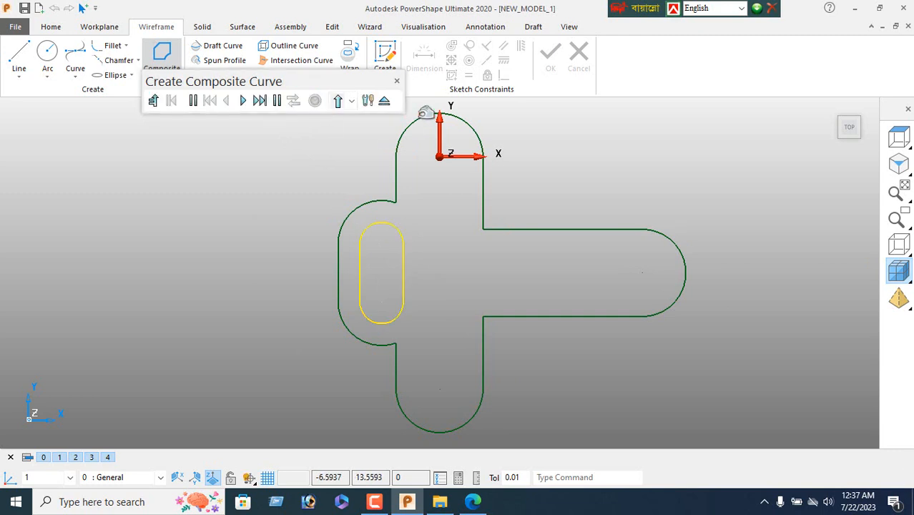
click(385, 101)
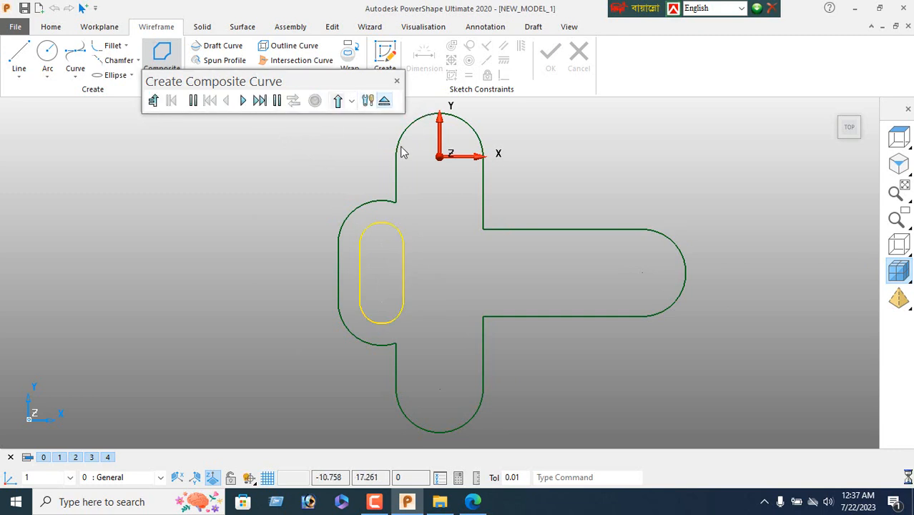
Check the bracket thickness in the PDF drawing and extrude the outer composite curve into a solid.
click(899, 164)
right_click(163, 185)
click(206, 166)
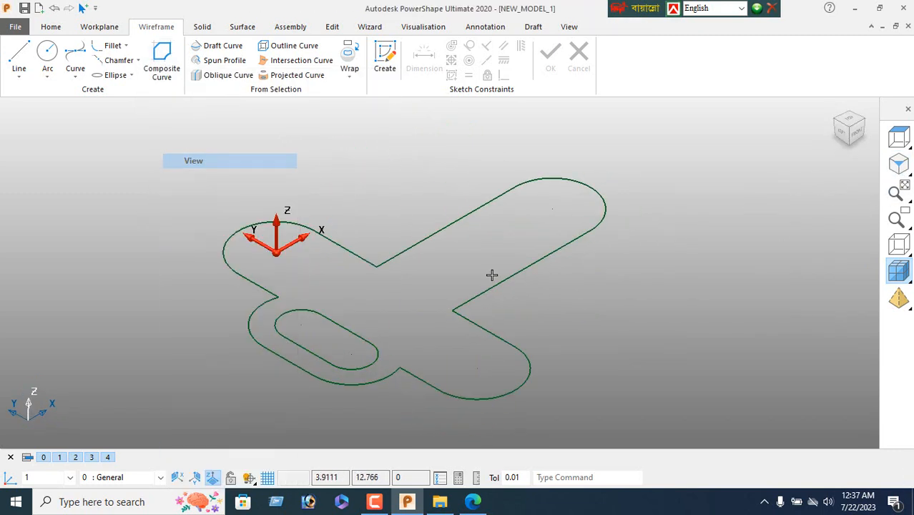
click(517, 280)
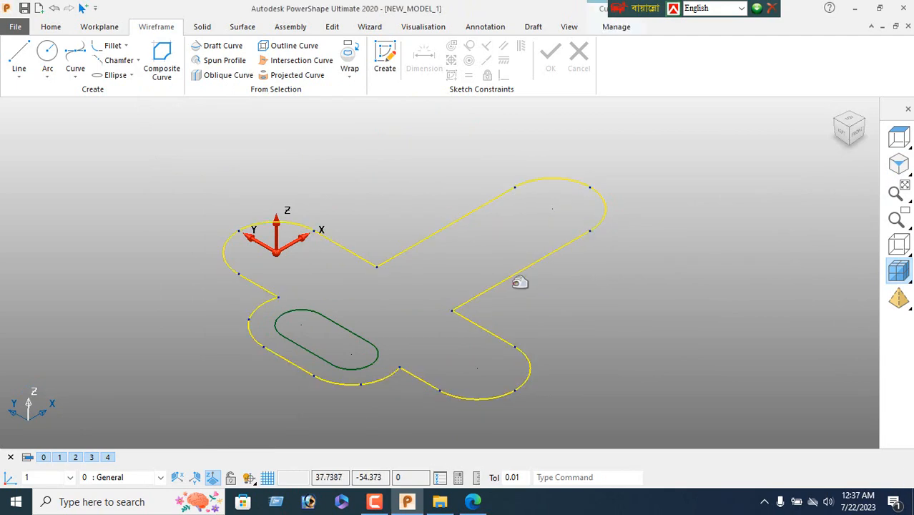
click(473, 501)
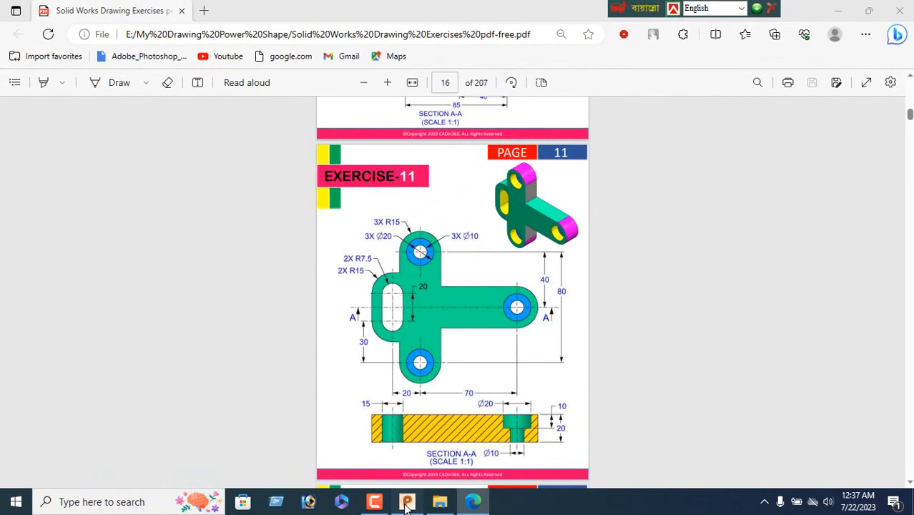
click(406, 503)
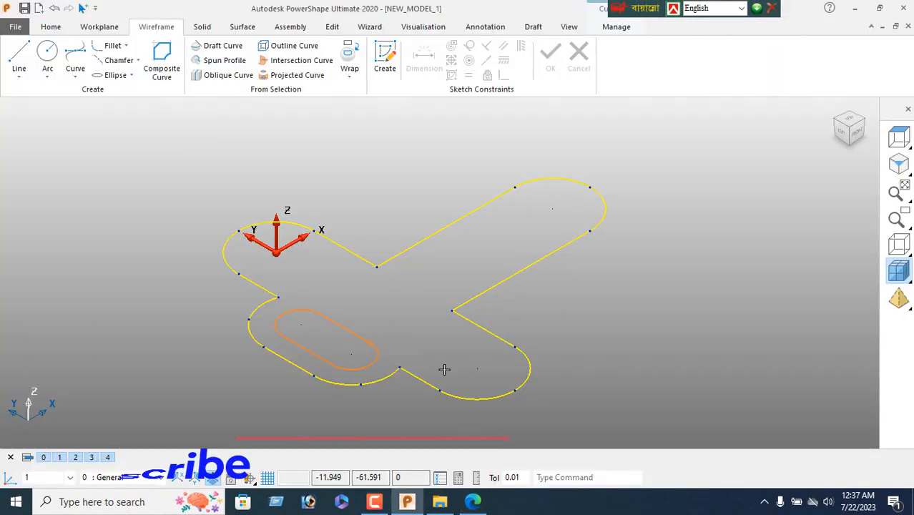
click(203, 27)
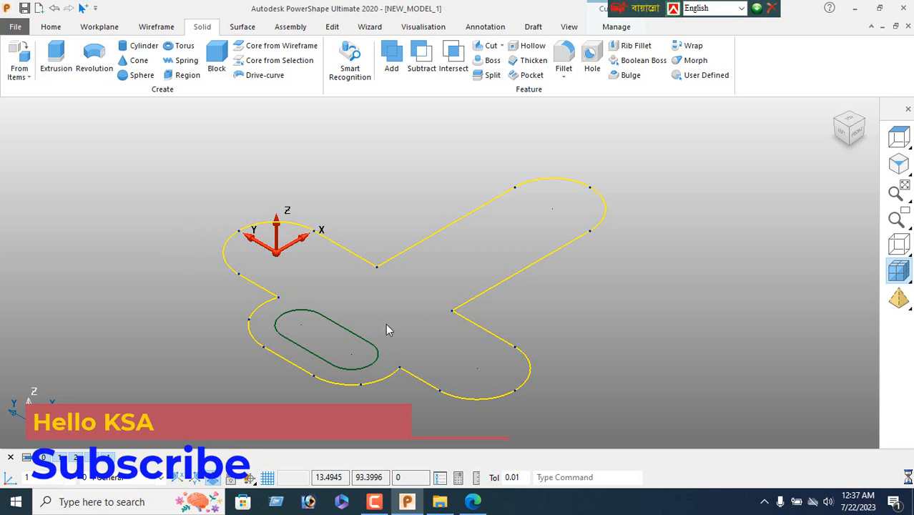
click(899, 167)
right_drag(478, 349, 436, 224)
middle_drag(436, 224, 387, 248)
middle_drag(457, 202, 425, 404)
middle_drag(444, 247, 433, 315)
click(898, 164)
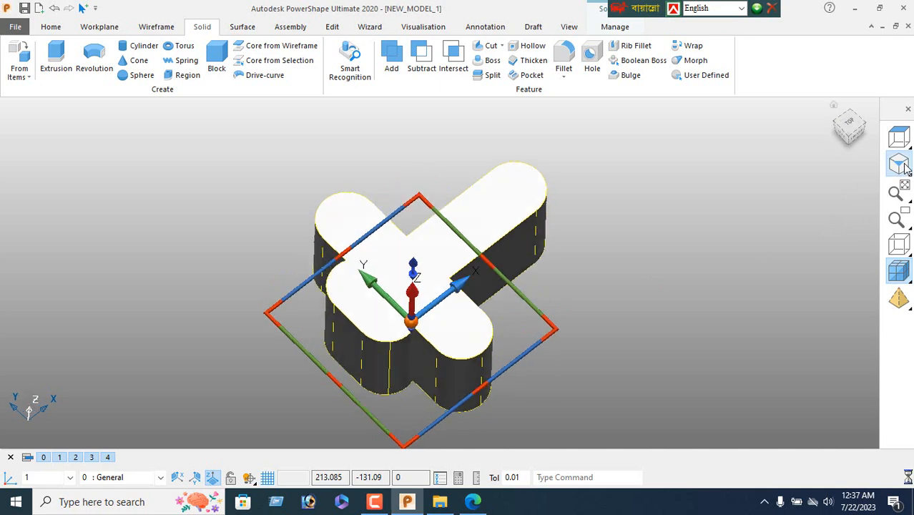
Set the bracket extrusion's Direction 1 length to -20.
double_click(460, 330)
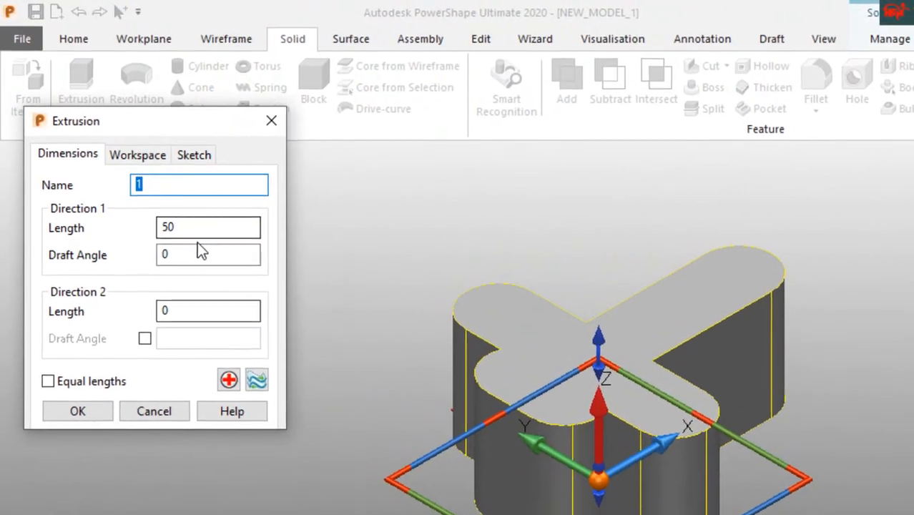
drag(129, 157, 88, 181)
key(Tab)
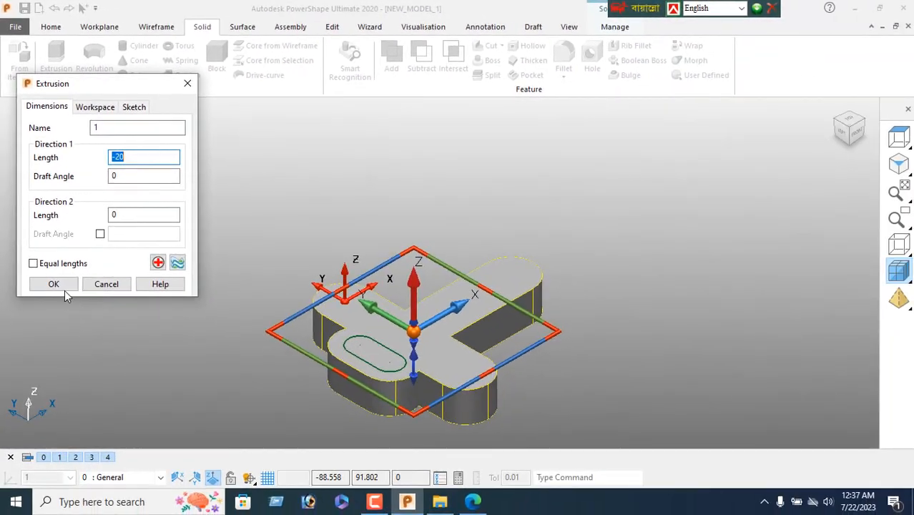
click(89, 422)
right_click(218, 156)
click(262, 166)
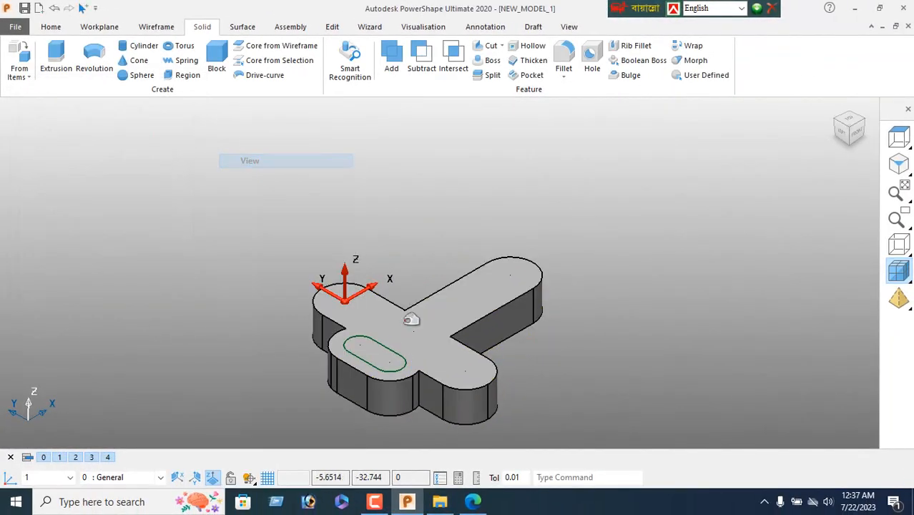
Cut the slot curve all the way through the bracket solid using a Through type solid cut.
click(390, 369)
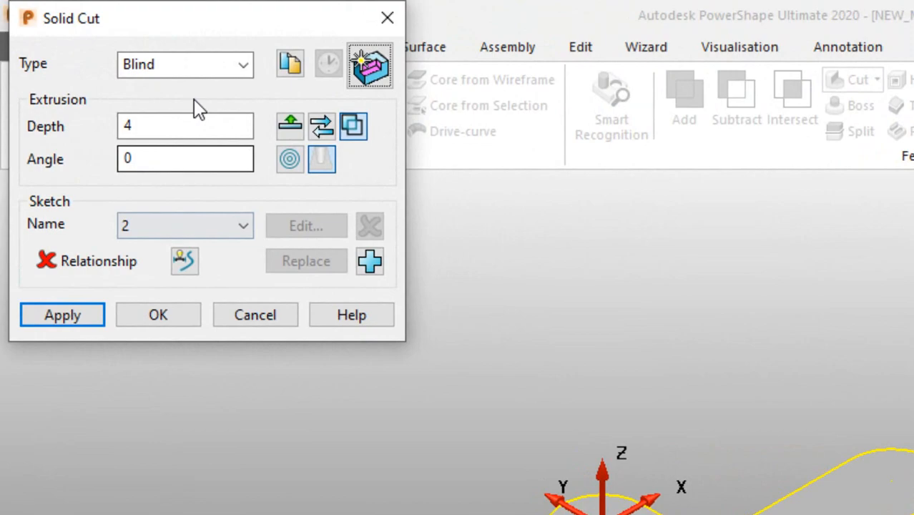
click(107, 36)
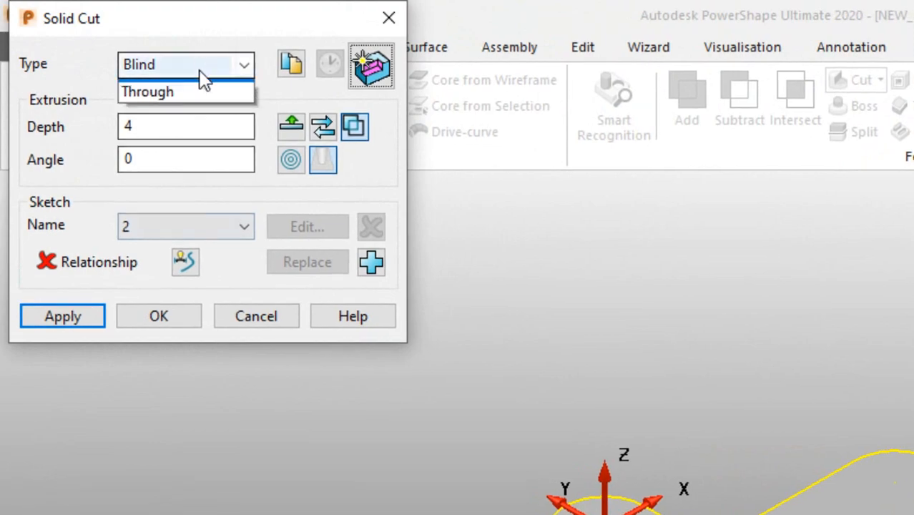
click(166, 100)
click(87, 185)
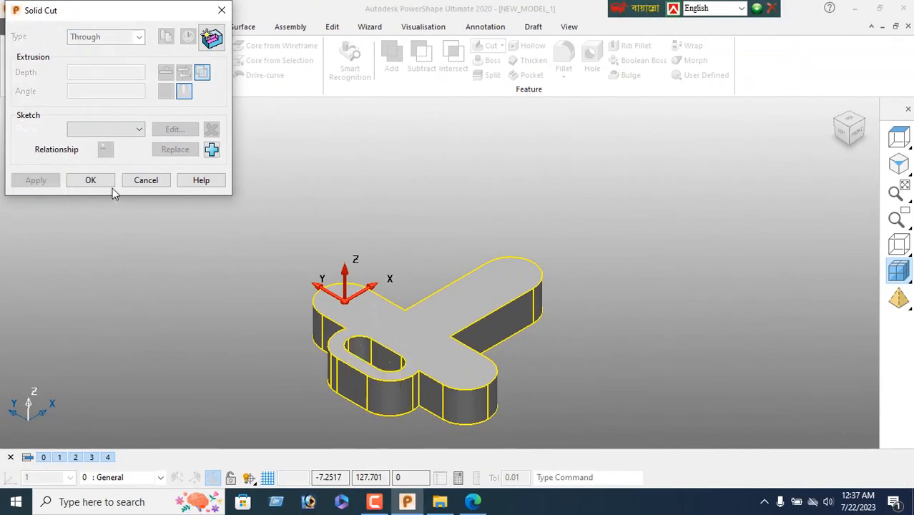
click(146, 180)
middle_drag(435, 302, 281, 334)
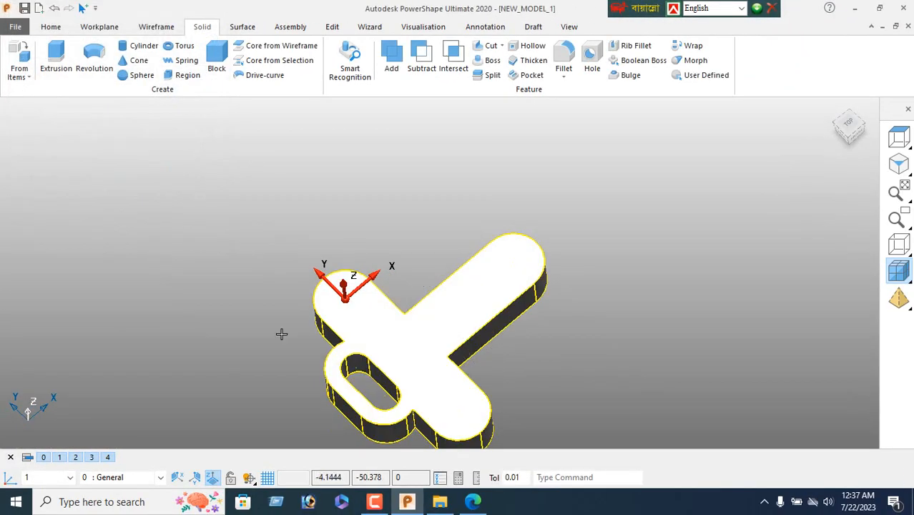
right_click(157, 147)
click(155, 140)
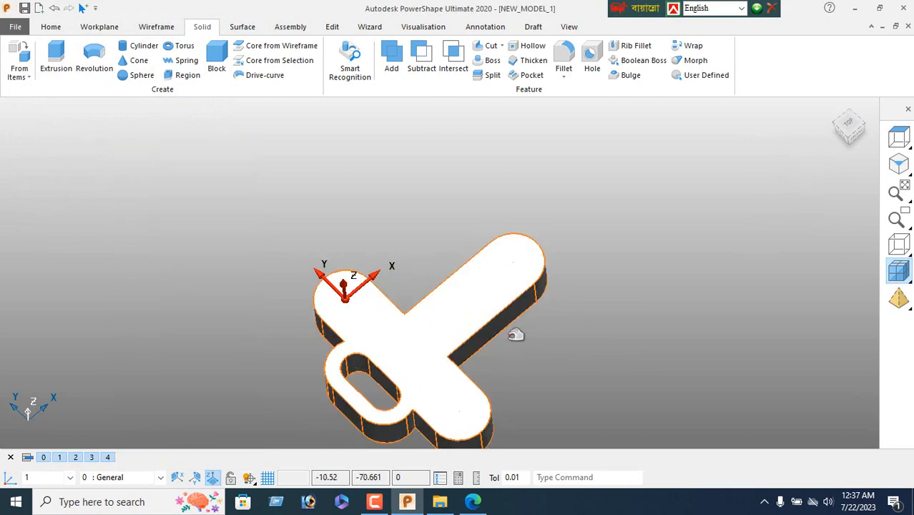
Start a Molding hole of use Bush (Counterbored) on the bracket and set its counterbore diameter to 20.
click(904, 165)
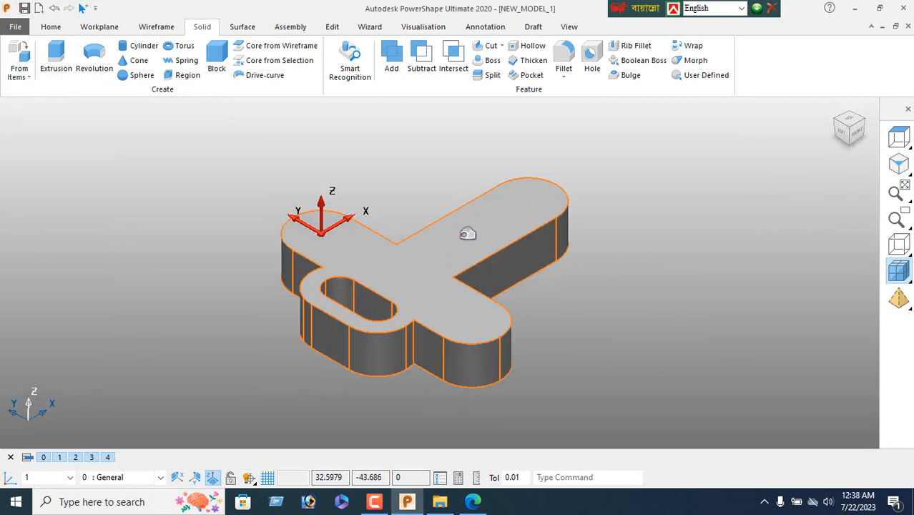
click(592, 57)
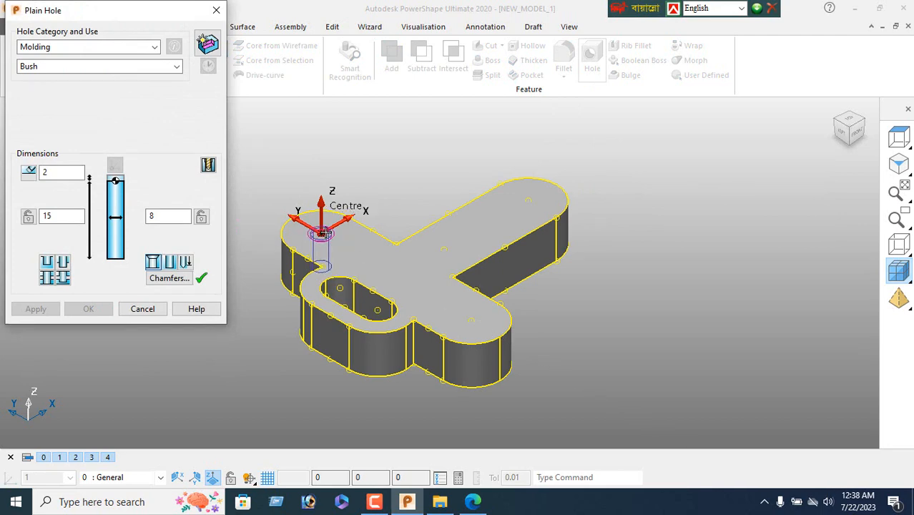
click(172, 66)
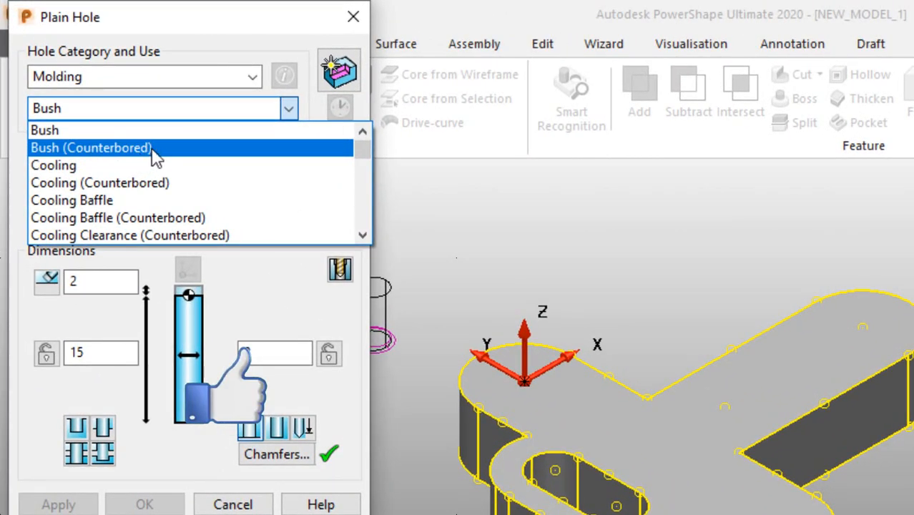
click(152, 151)
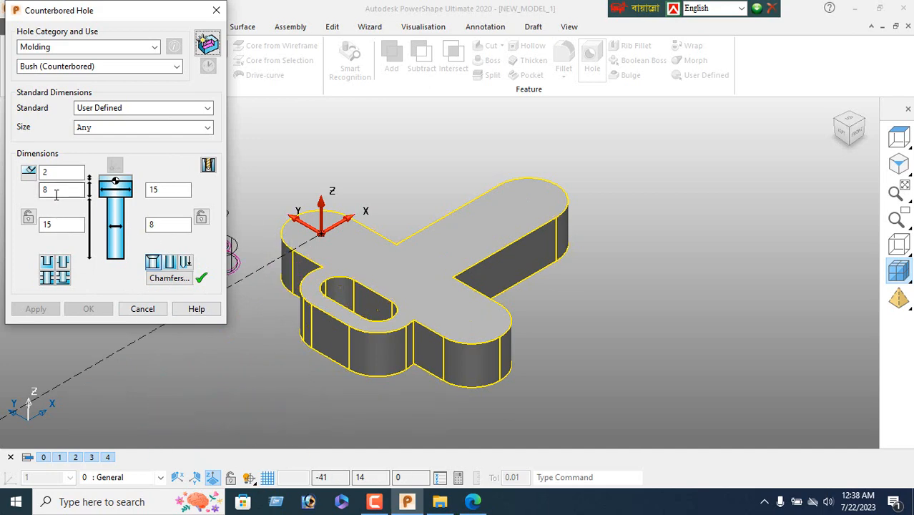
drag(159, 190, 141, 199)
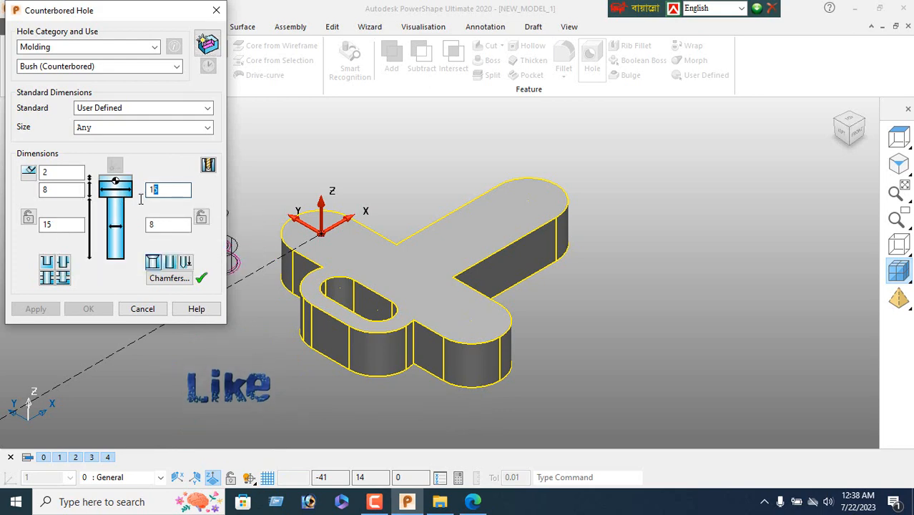
text(20)
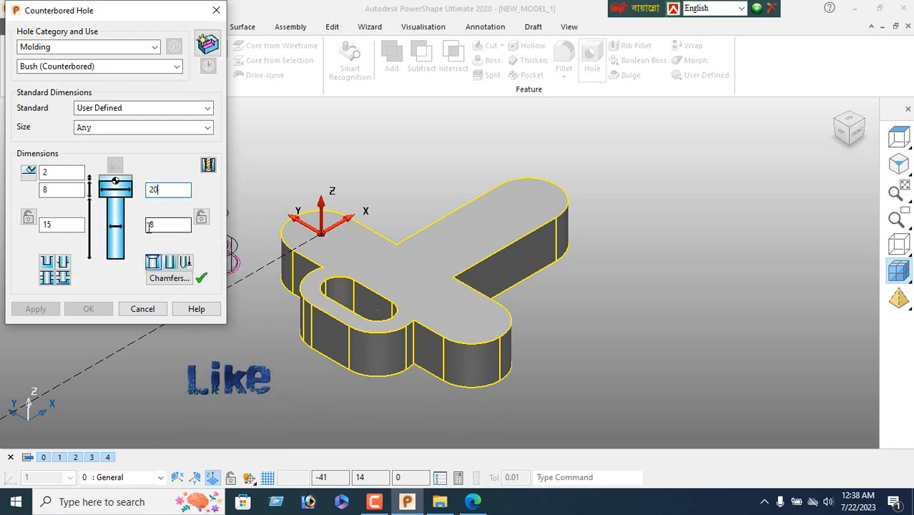
key(Return)
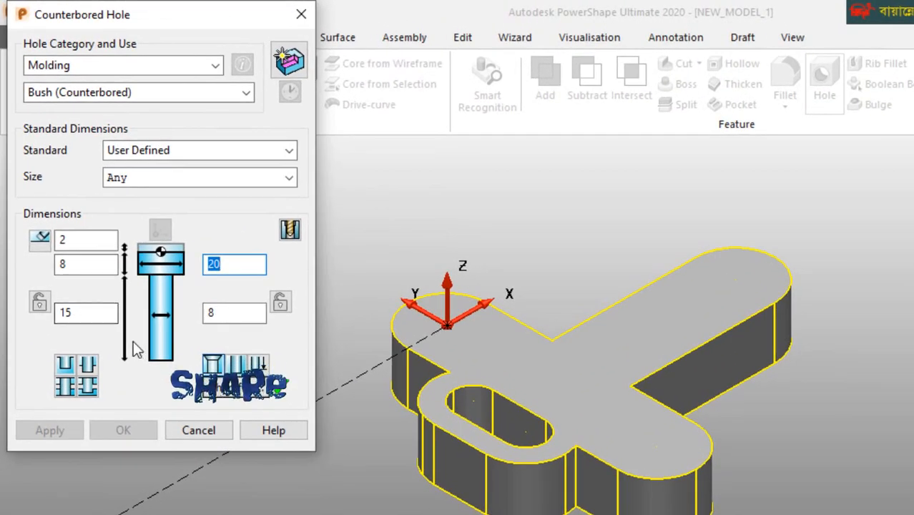
Set the counterbored hole's shank depth to 20, shank diameter to 10 and counterbore depth to 10.
double_click(63, 312)
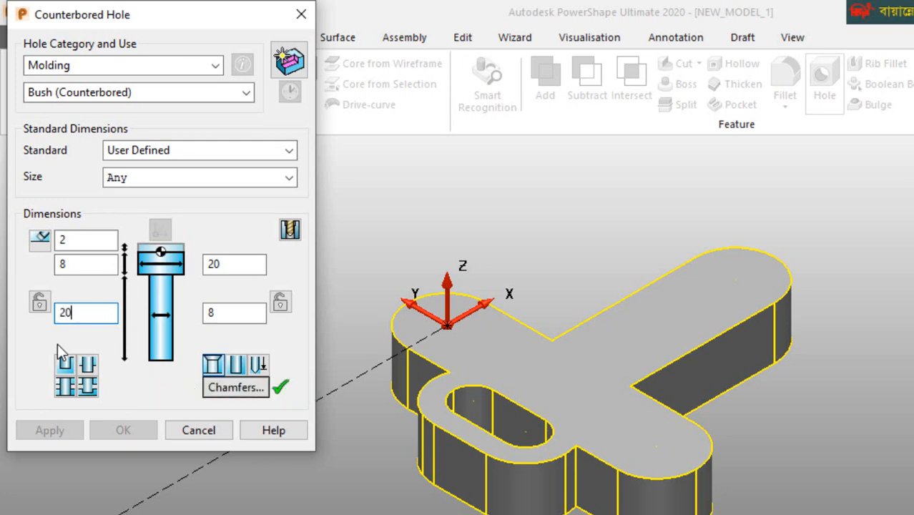
double_click(228, 314)
text(10)
key(Return)
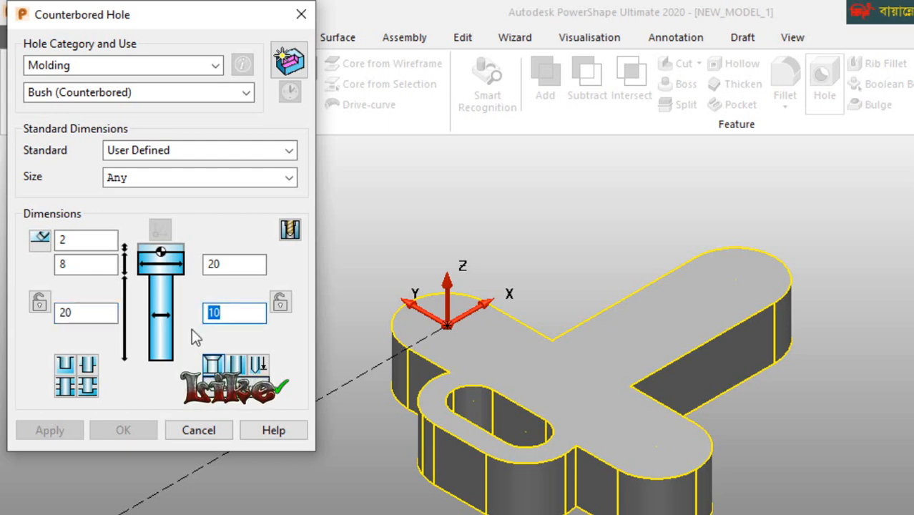
double_click(78, 266)
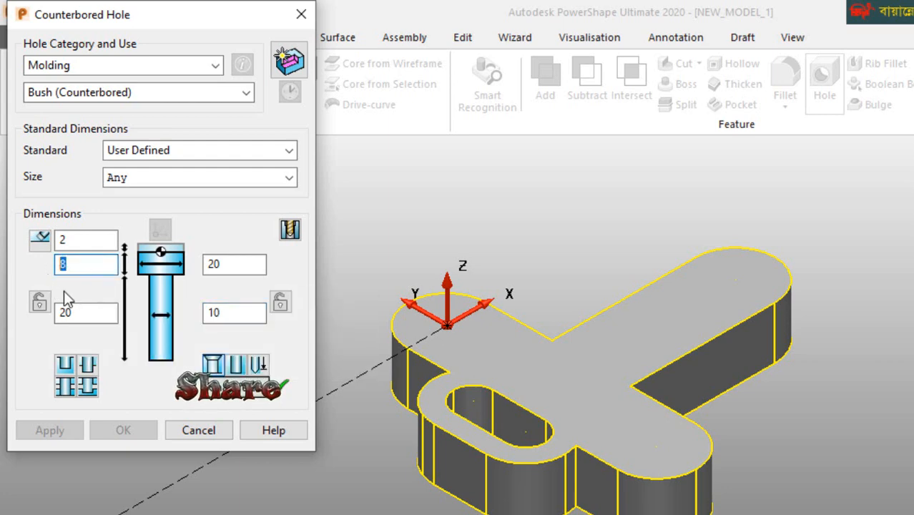
text(10)
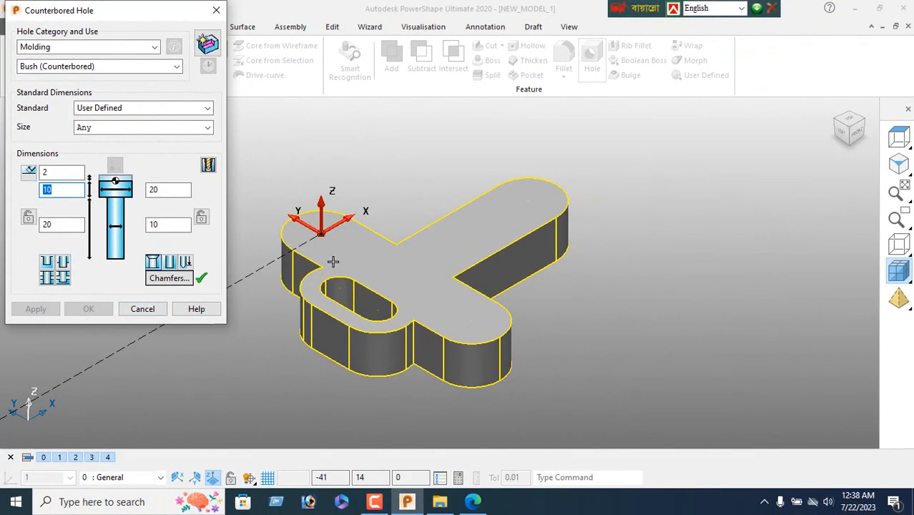
Create the counterbored hole at the arc centre of each of the bracket's three rounded arm ends.
click(315, 230)
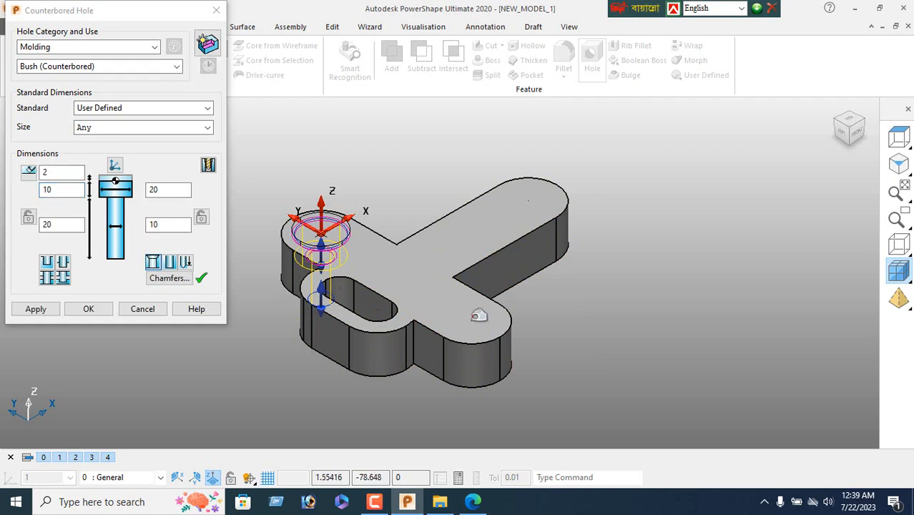
click(36, 309)
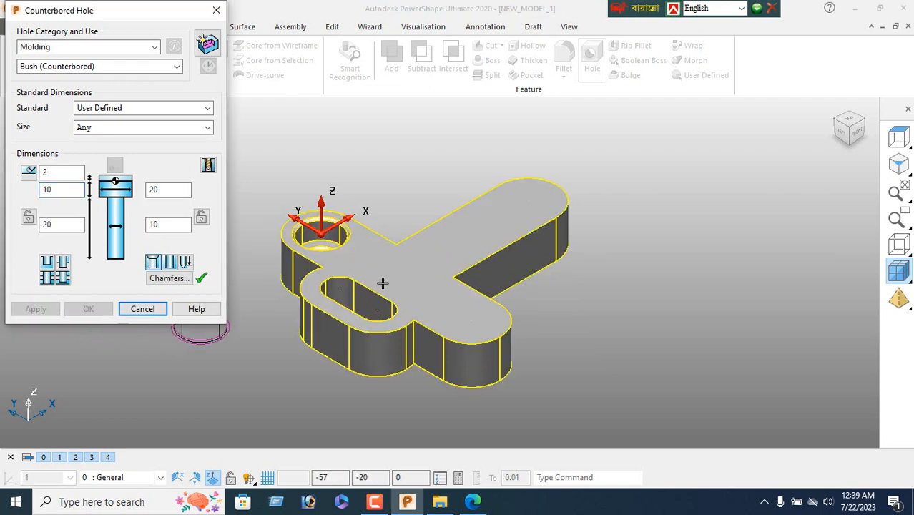
middle_drag(384, 281, 417, 303)
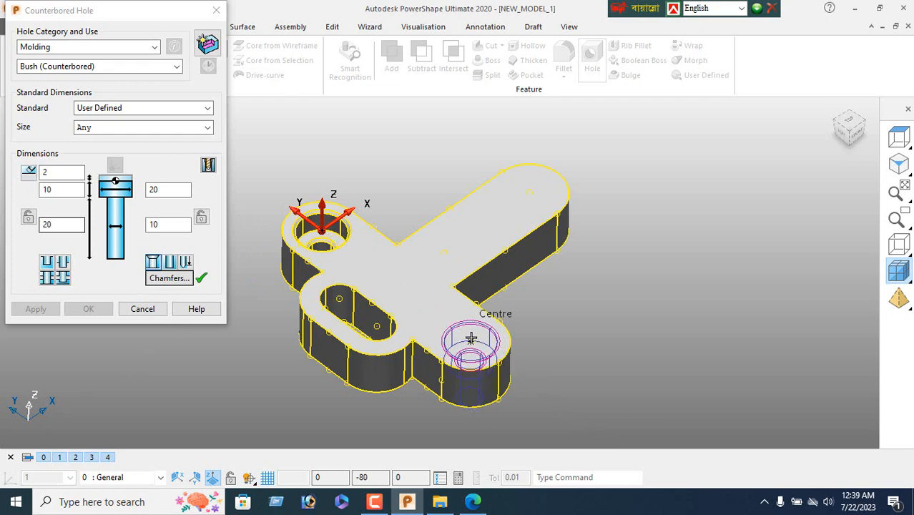
click(470, 339)
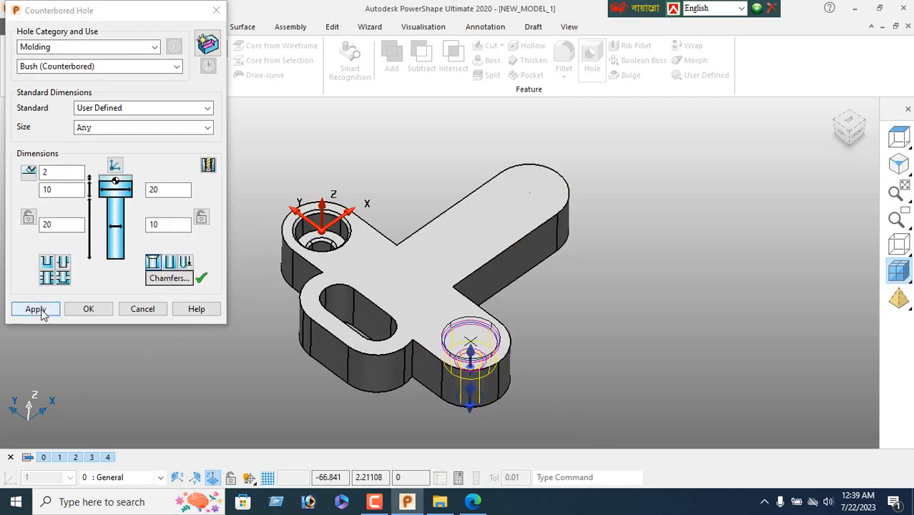
click(36, 309)
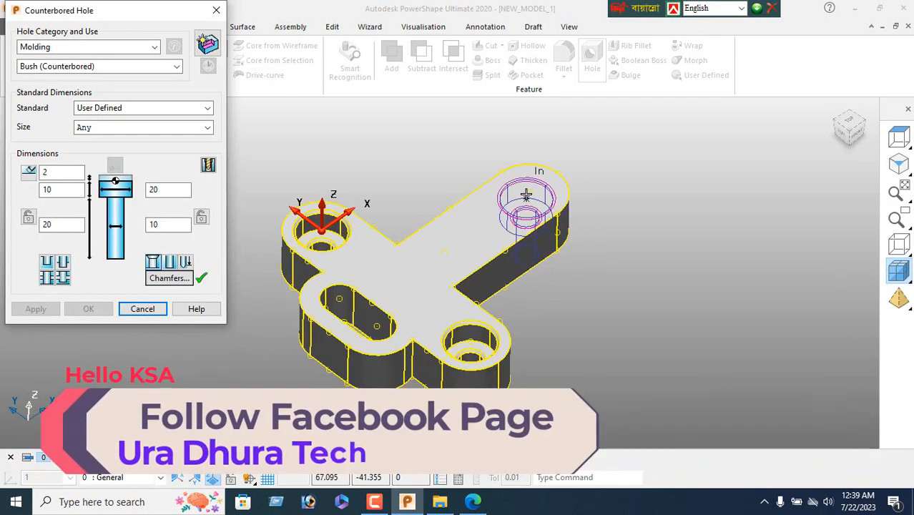
click(528, 193)
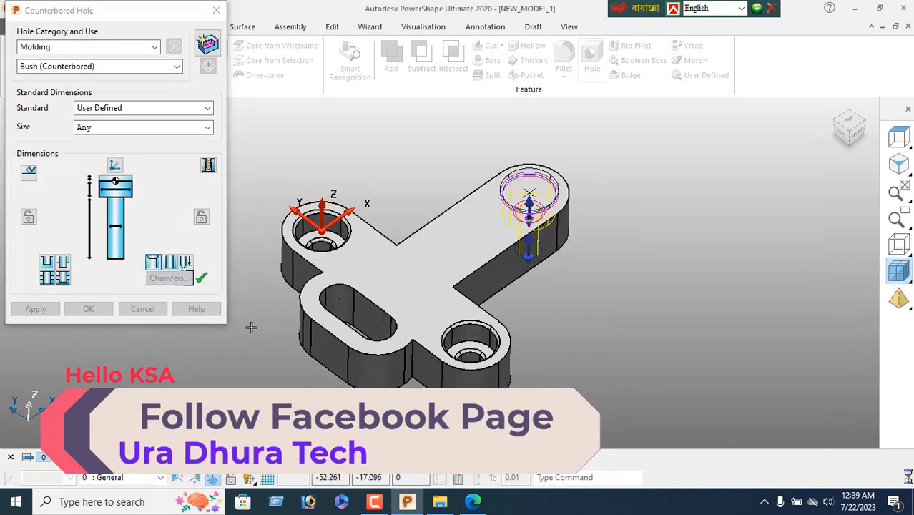
click(36, 310)
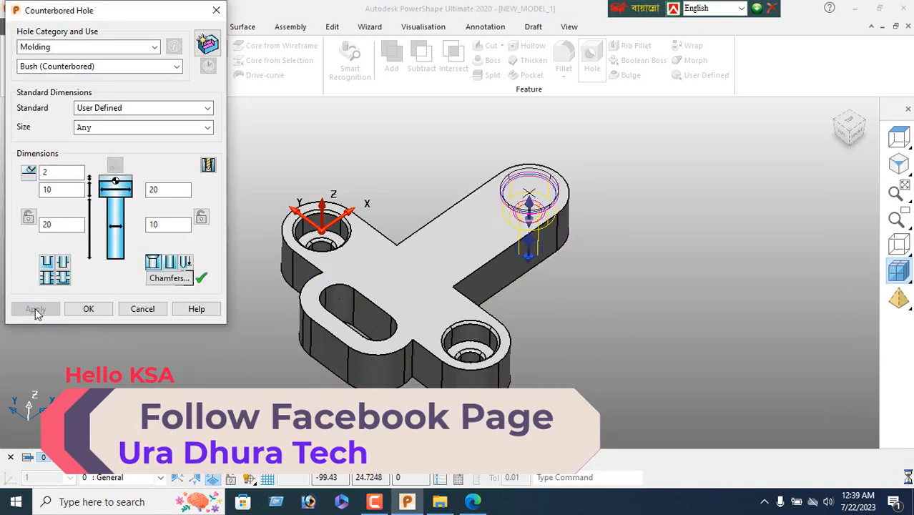
click(138, 310)
right_click(175, 213)
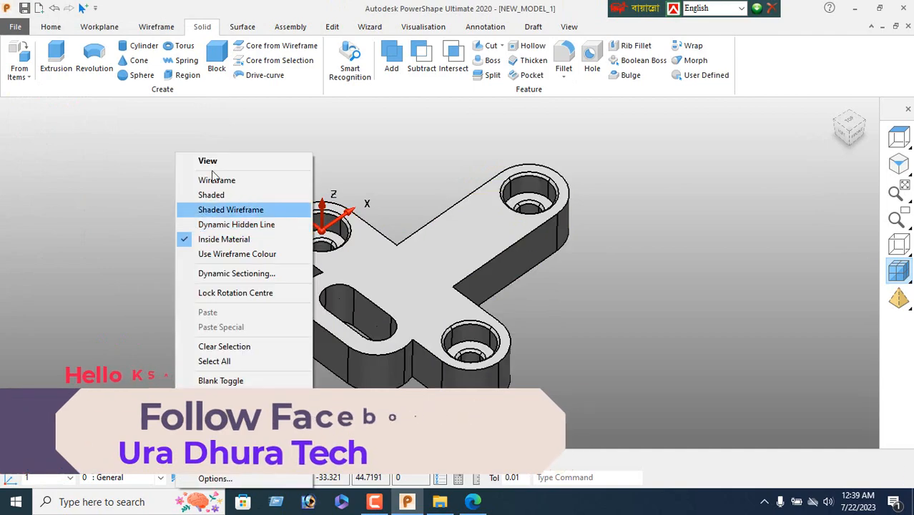
click(210, 161)
Delete the workplane located at the centre of the bracket's first counterbored hole.
middle_drag(534, 304, 480, 287)
middle_drag(448, 320, 400, 339)
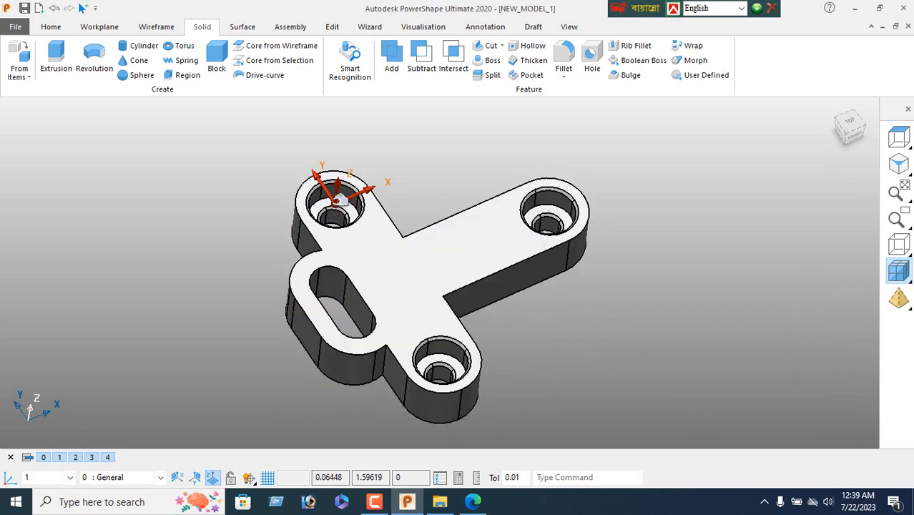
click(336, 202)
key(Delete)
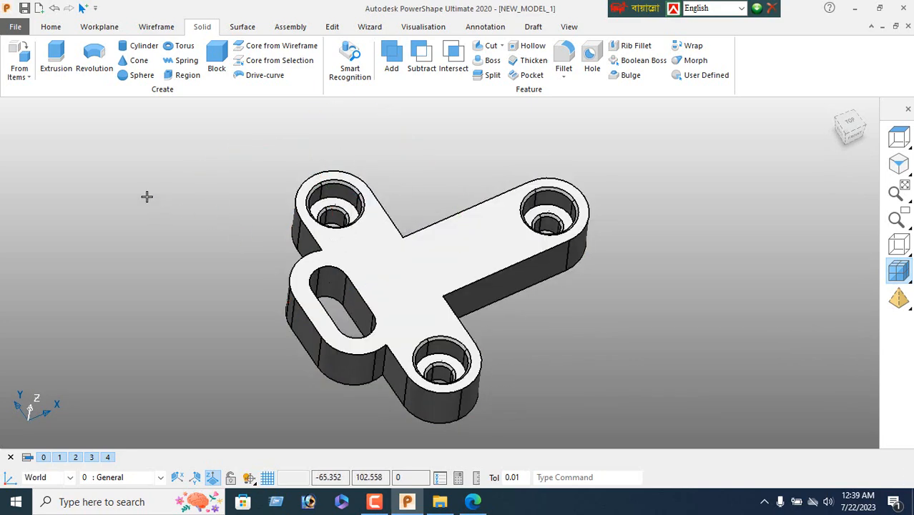
right_click(156, 194)
middle_drag(184, 177, 511, 336)
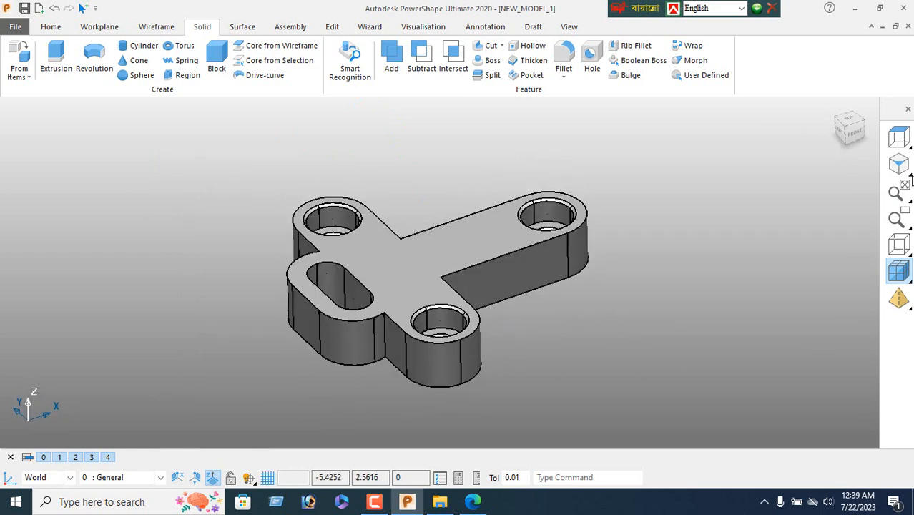
Select the bracket solid and recolour it bright pink from the colour palette.
click(899, 165)
click(428, 255)
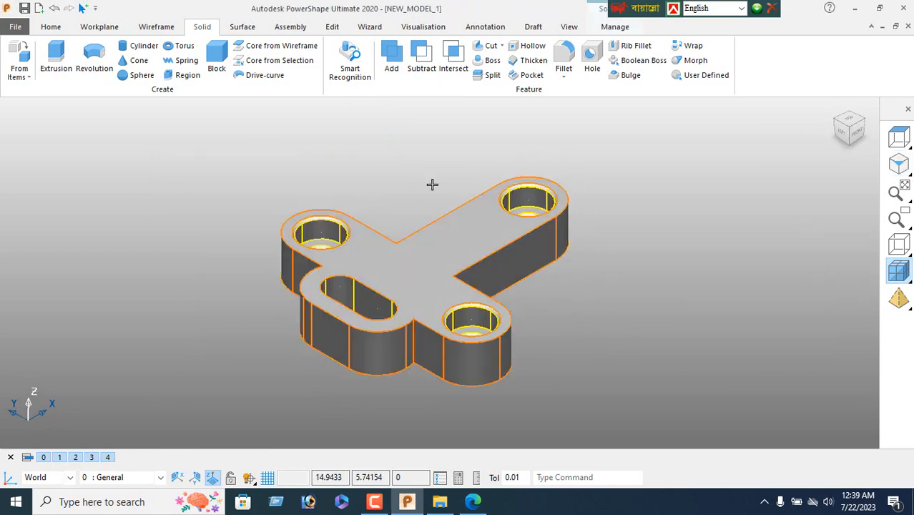
click(51, 28)
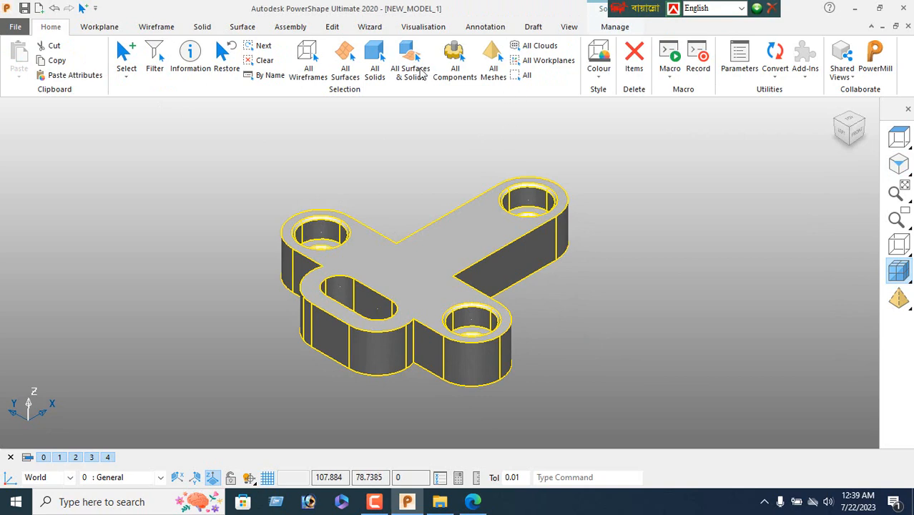
click(599, 72)
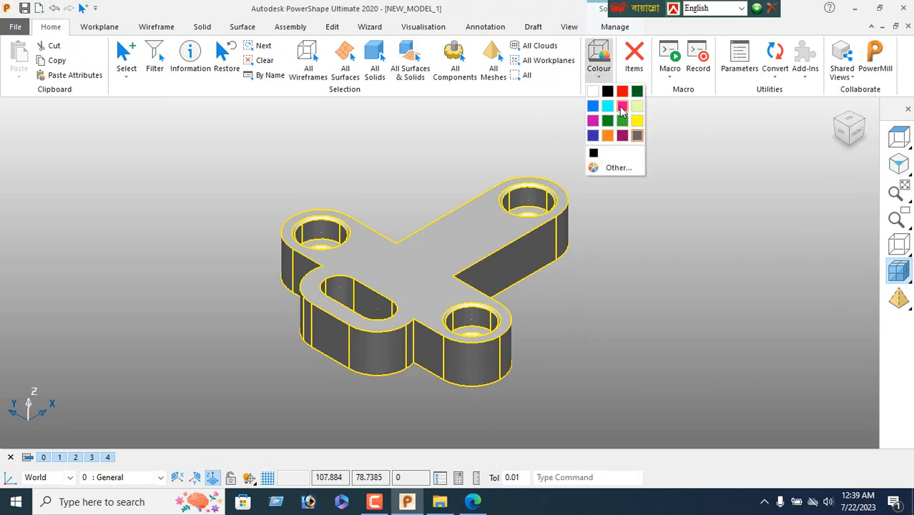
click(622, 107)
right_click(120, 191)
click(158, 163)
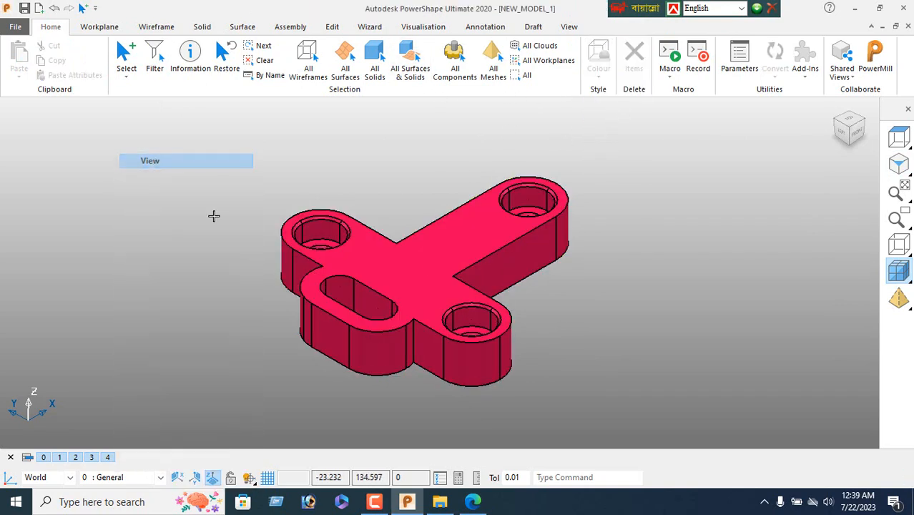
middle_drag(214, 216, 468, 250)
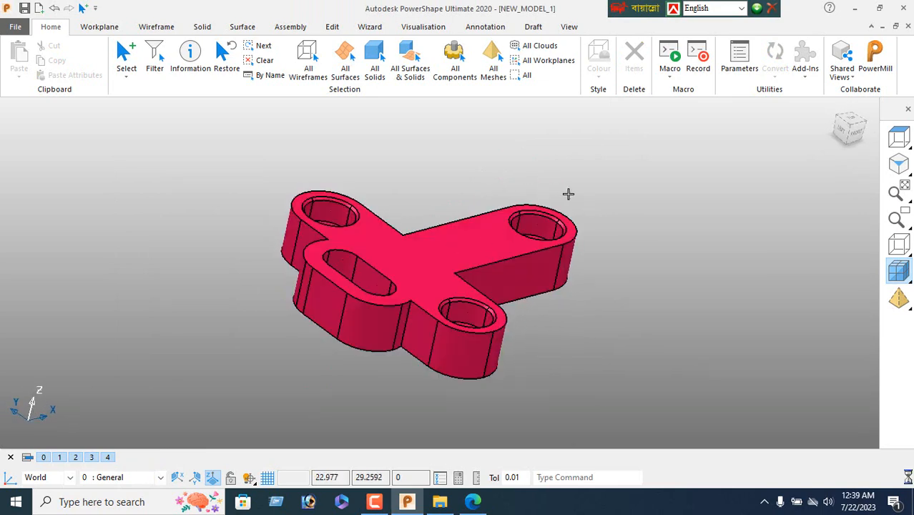
Select the bracket solid and open its material selection with the Metal material type.
click(562, 206)
click(428, 32)
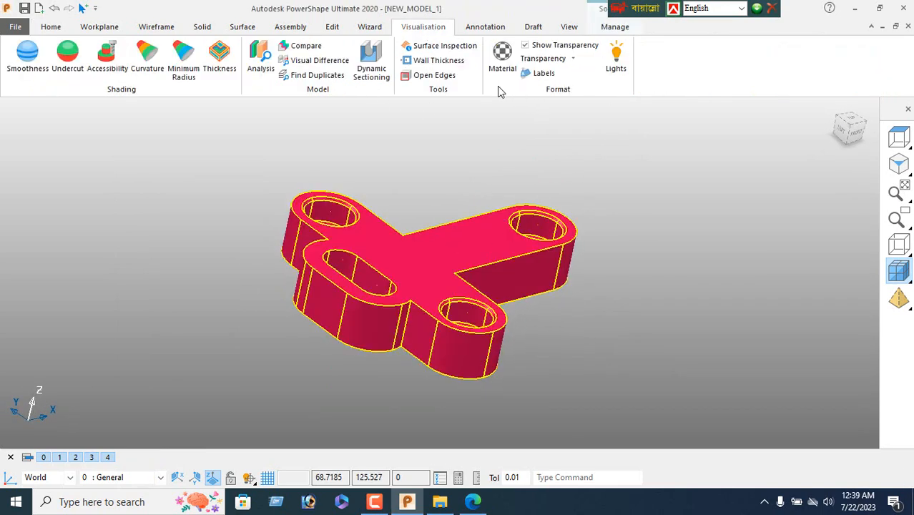
click(503, 67)
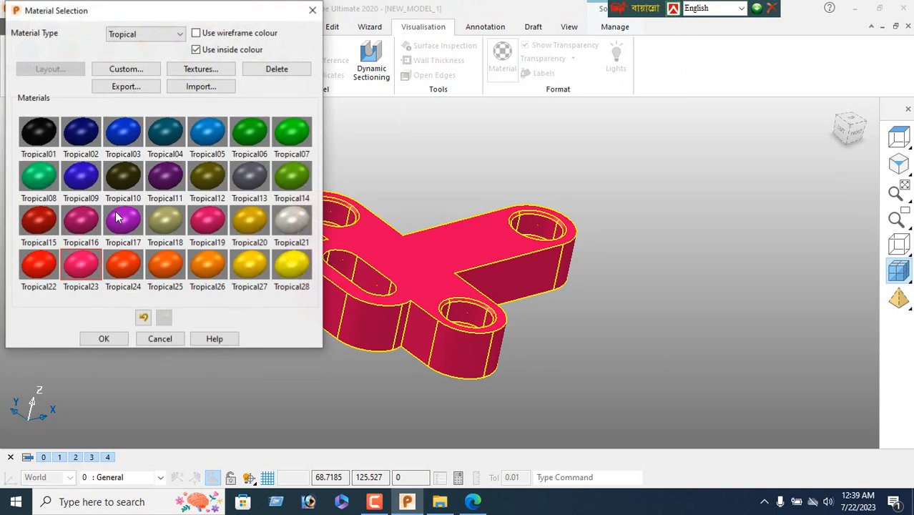
click(181, 34)
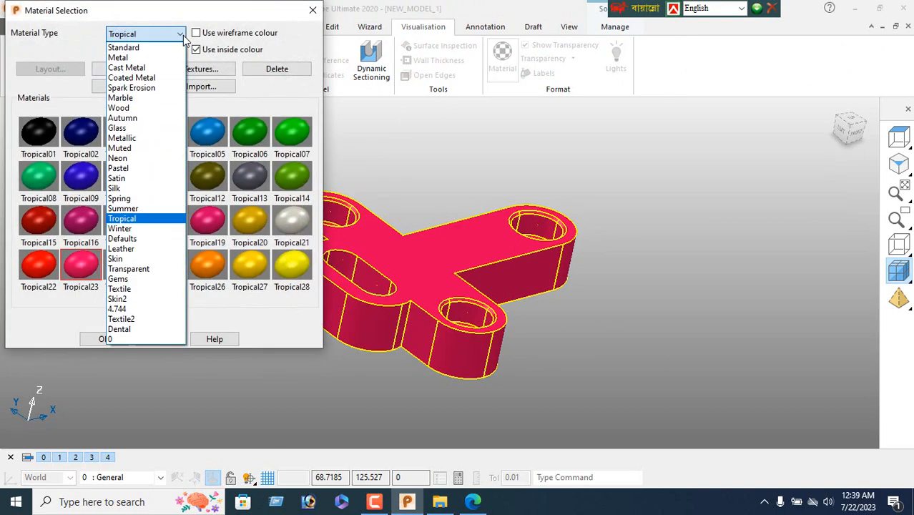
click(123, 59)
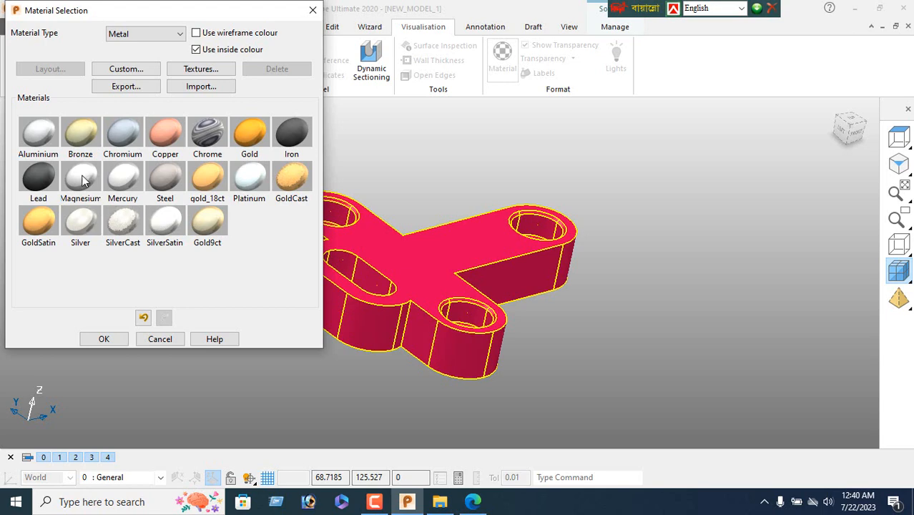
Try the Bronze, Aluminium, Iron and Gold9ct metal materials on the bracket.
click(80, 139)
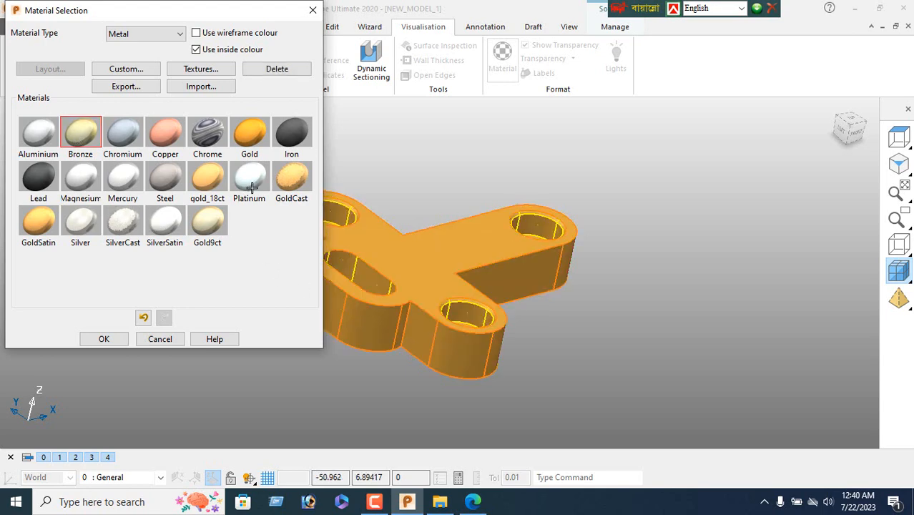
click(39, 137)
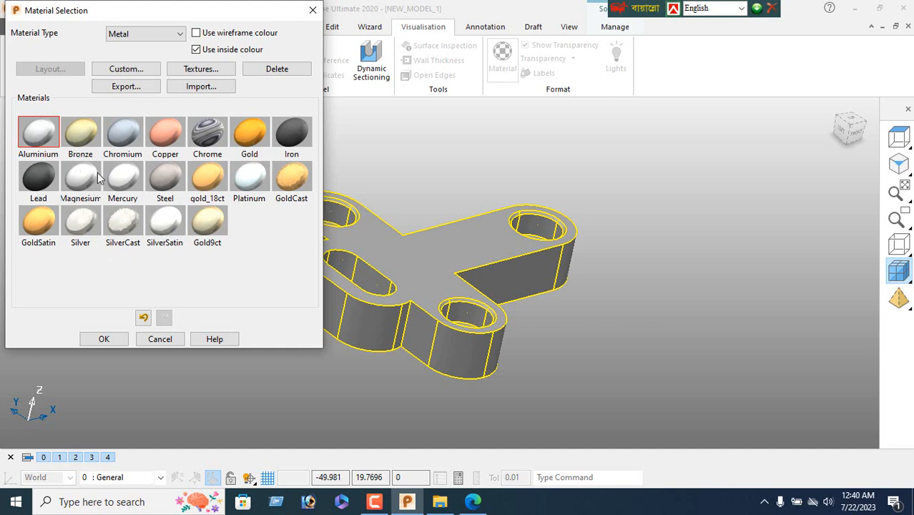
click(84, 138)
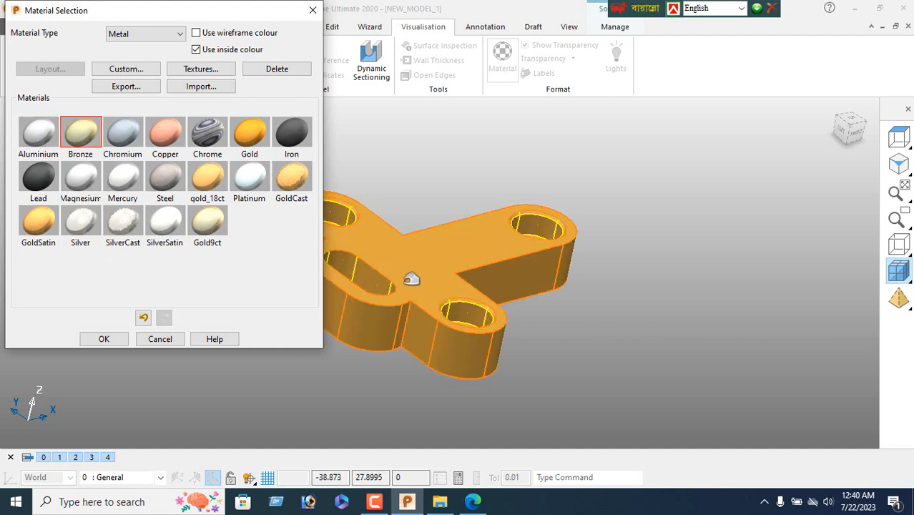
click(294, 142)
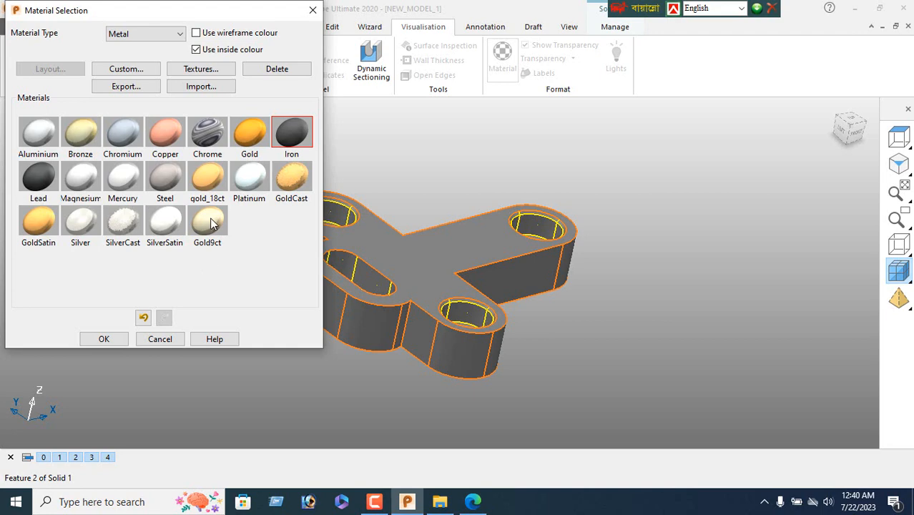
click(208, 222)
Apply the GoldCast metal material to the bracket solid.
click(293, 187)
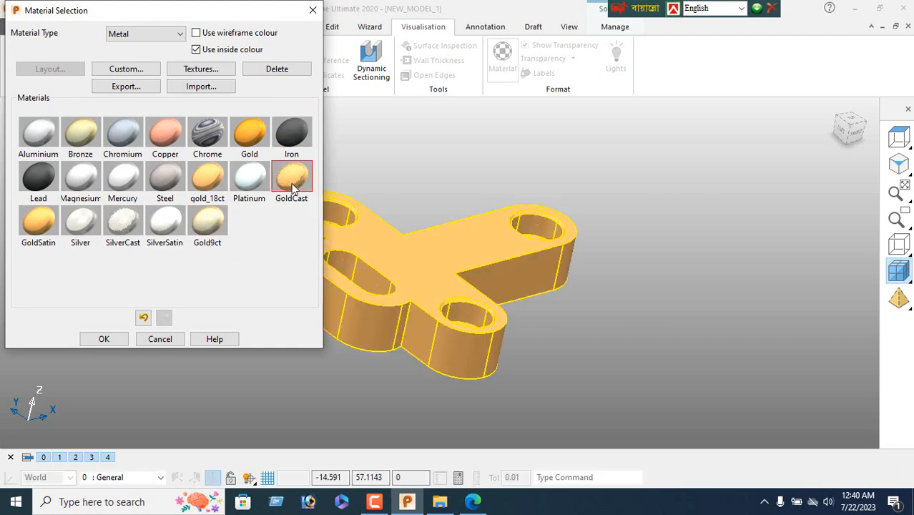
click(104, 339)
middle_drag(186, 284, 296, 429)
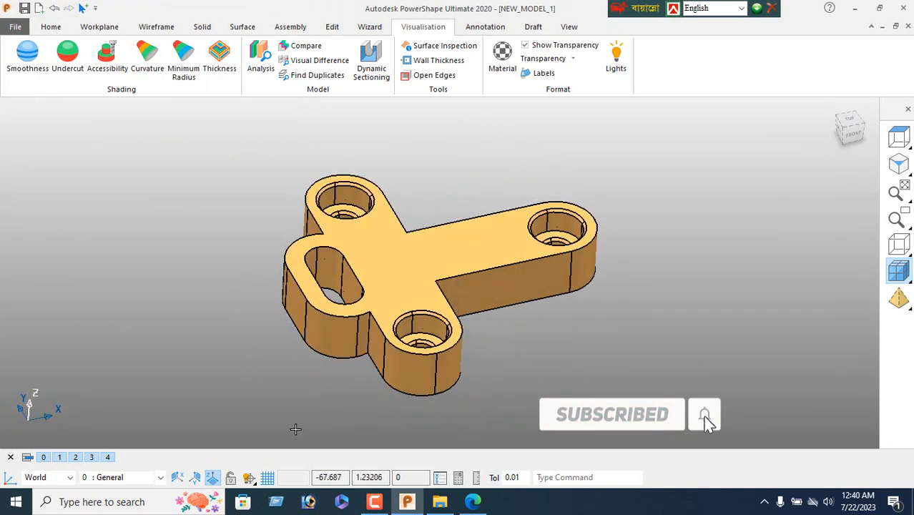
Switch to the PDF in Edge and review the drawings of Exercise-11 through Exercise-14, ending back at Exercise-11.
click(474, 503)
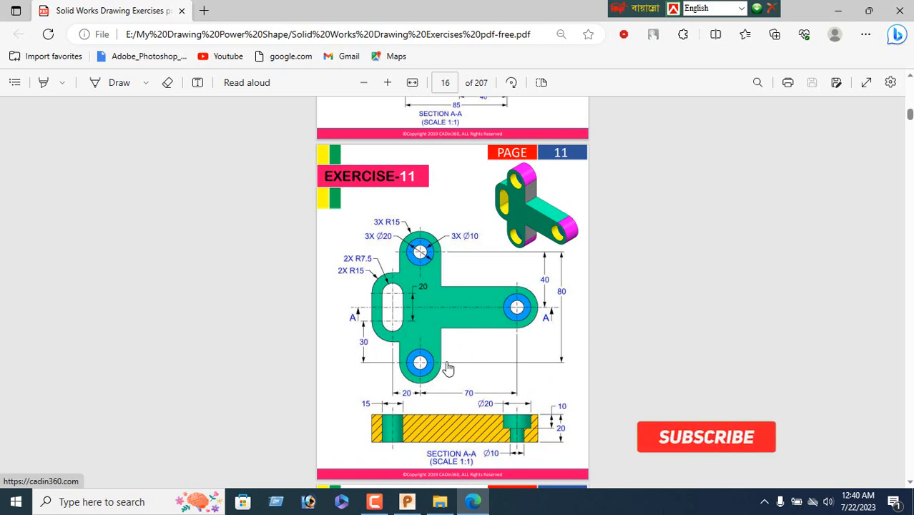
scroll(450, 361, down, 1)
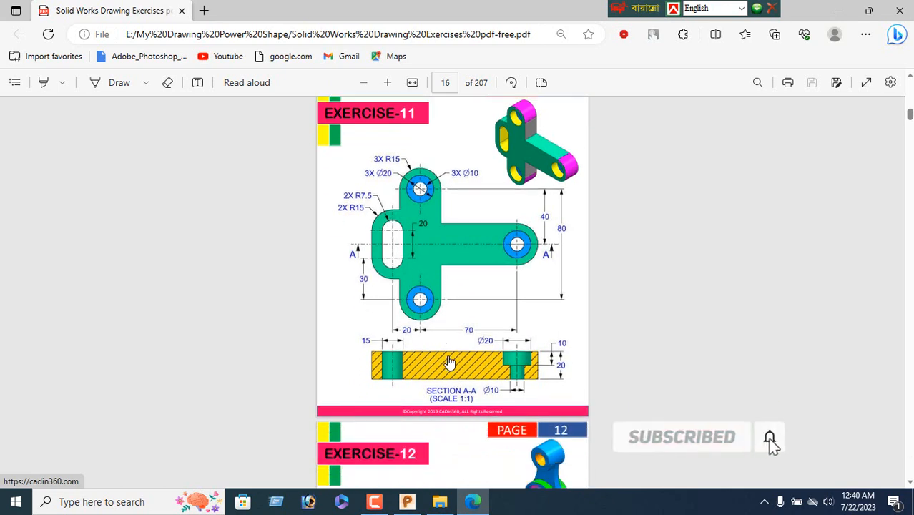
scroll(450, 361, down, 3)
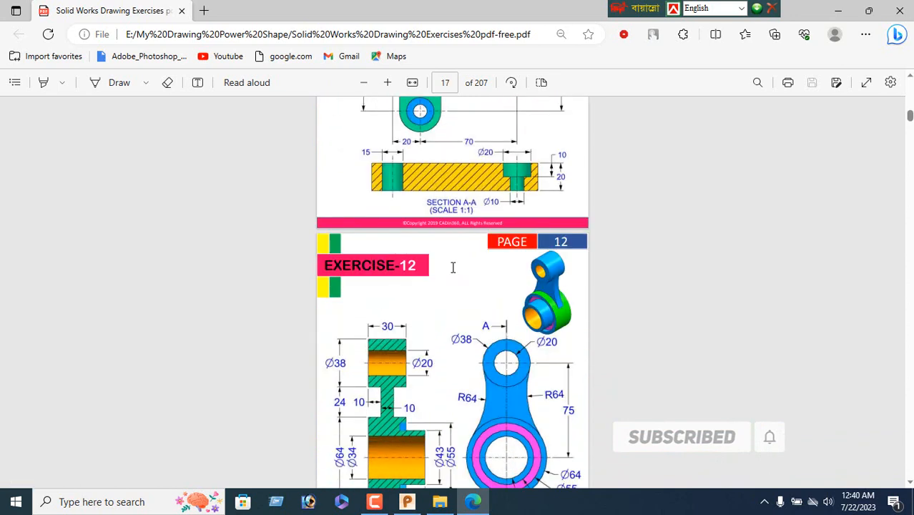
scroll(412, 337, down, 1)
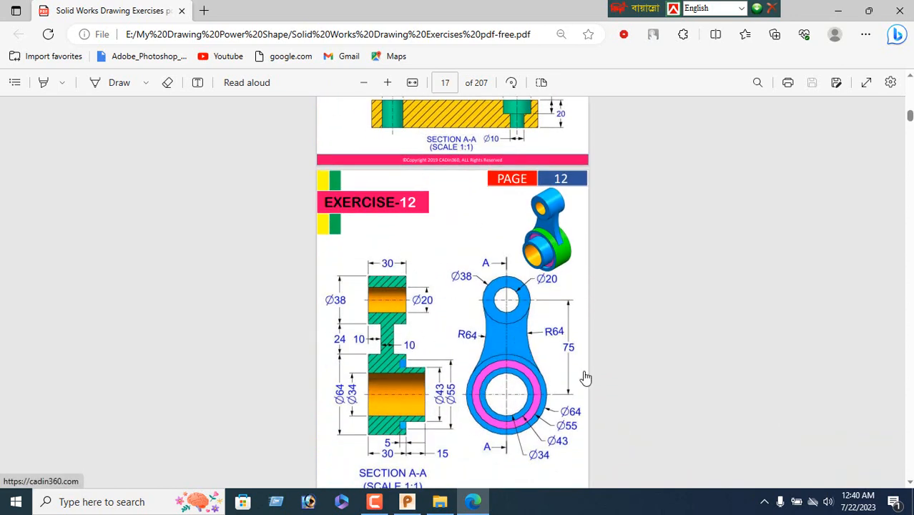
scroll(501, 371, down, 3)
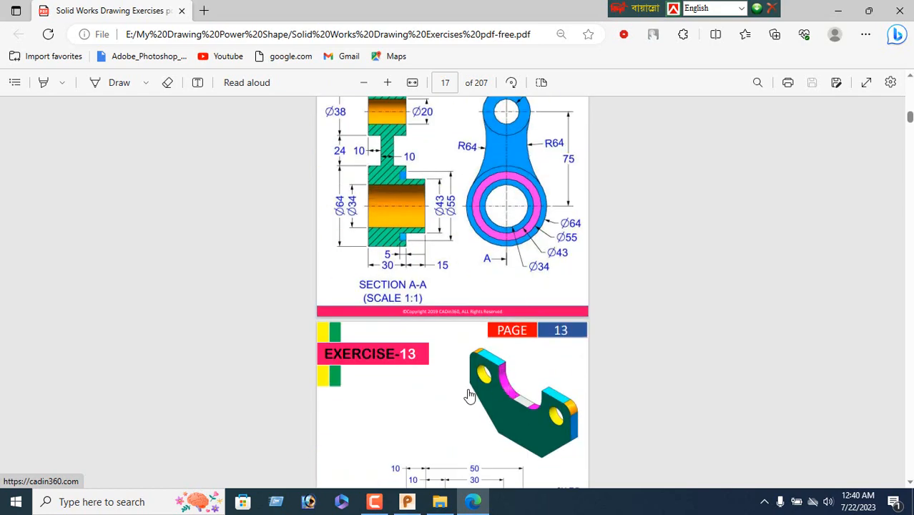
scroll(472, 372, down, 3)
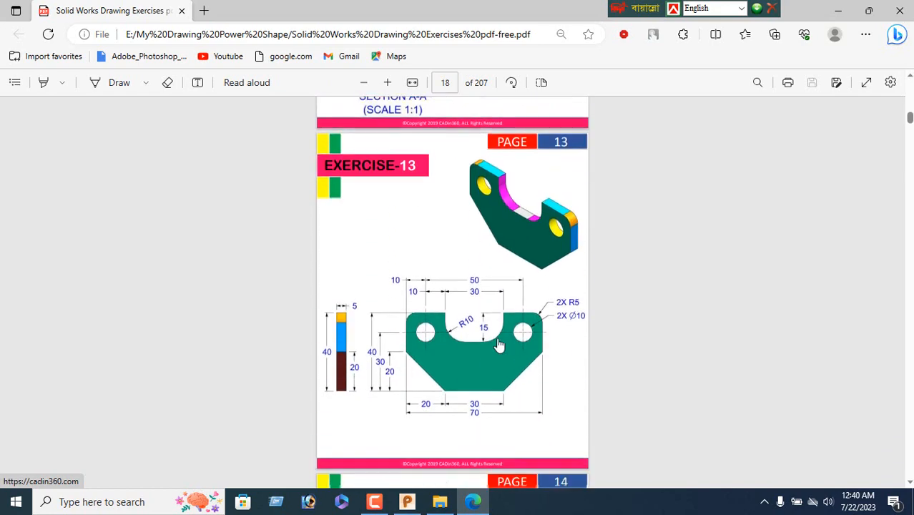
scroll(499, 346, down, 4)
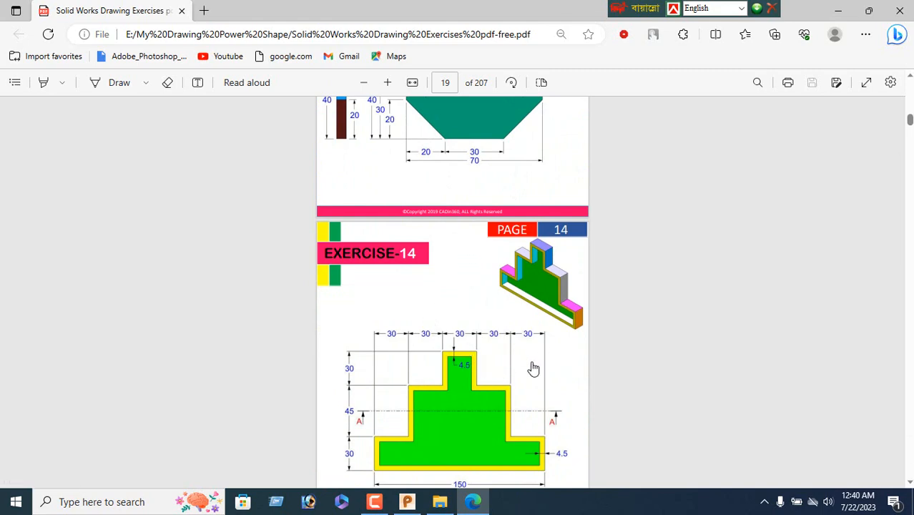
scroll(407, 358, up, 18)
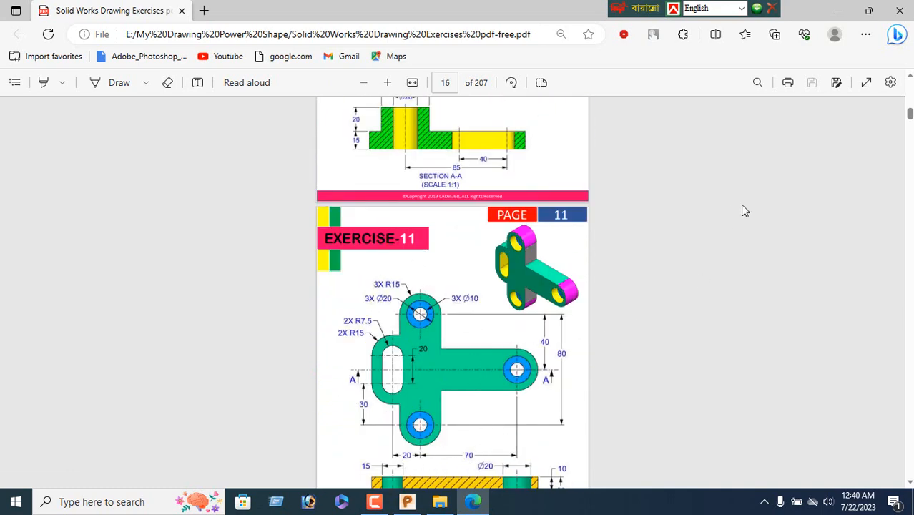
Return to PowerShape and inspect the finished bracket from several angles.
click(841, 12)
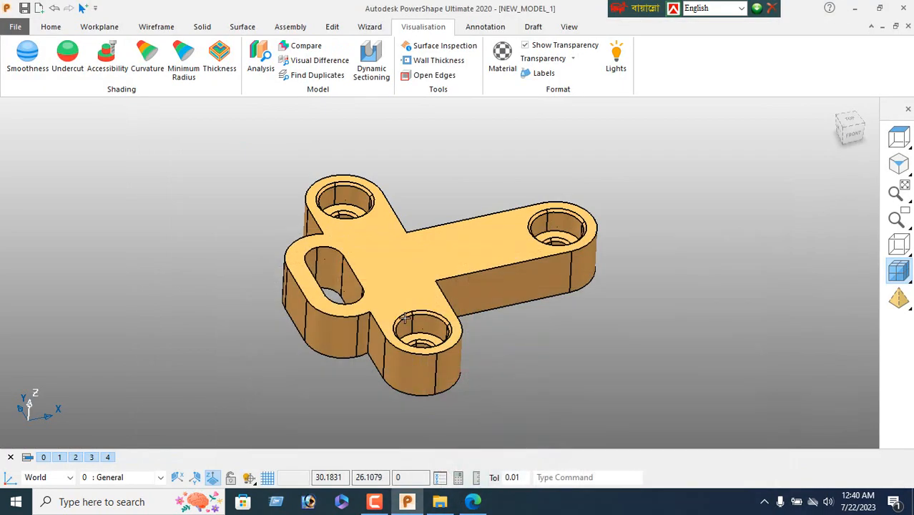
middle_drag(336, 288, 590, 473)
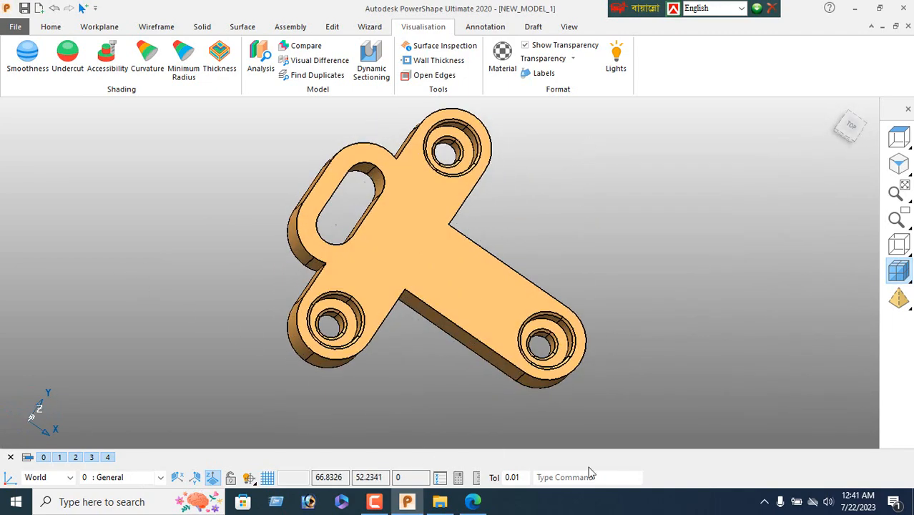
middle_drag(319, 477, 714, 317)
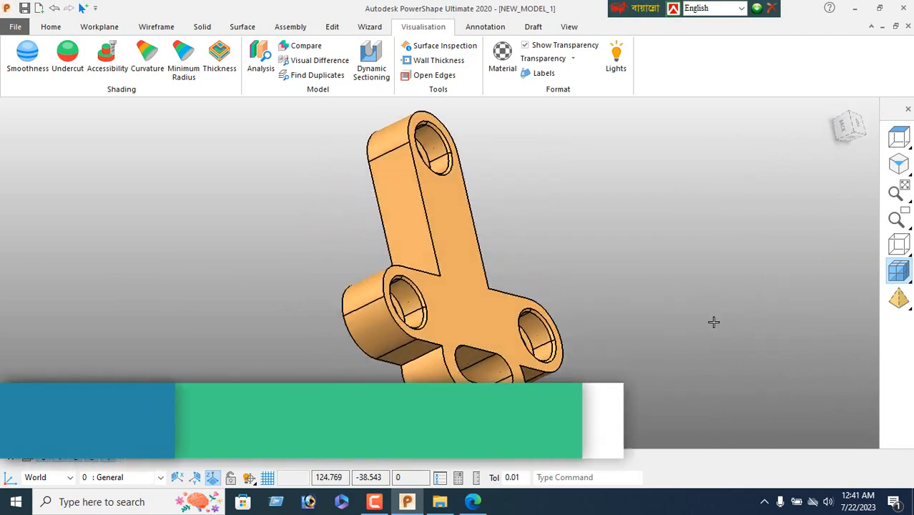